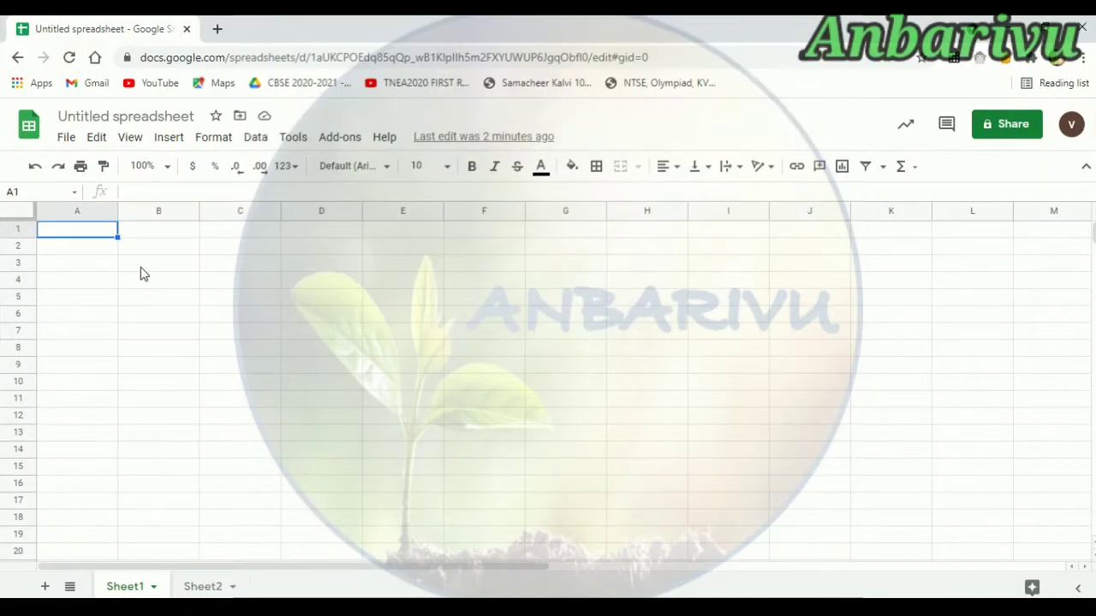
Step: Enter the headers English in B3 and Tamil in C3
left_click(144, 267)
type("Englis")
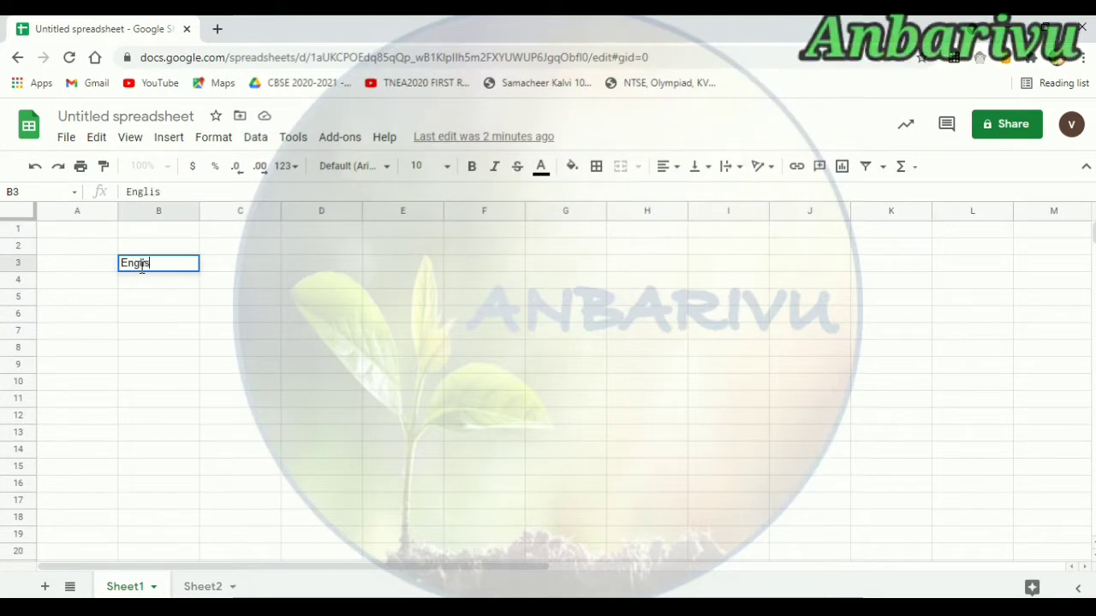
type("h")
key("Tab")
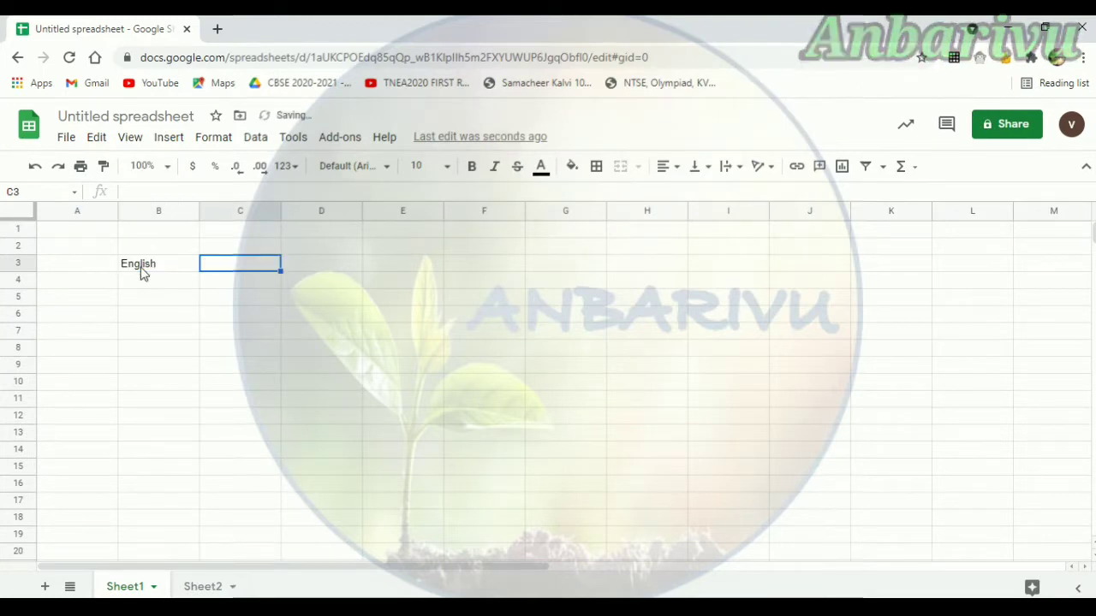
type("Tamil")
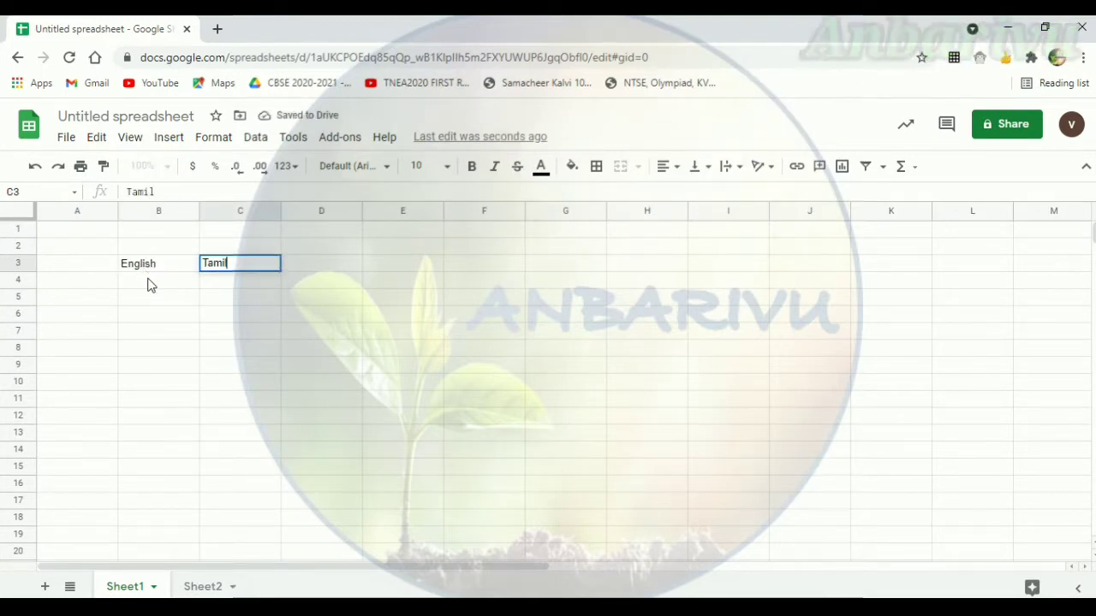
Step: List Confidence, Motivation, You tube, Mobile and congrats under English in B4:B8
left_click(148, 284)
type("Co")
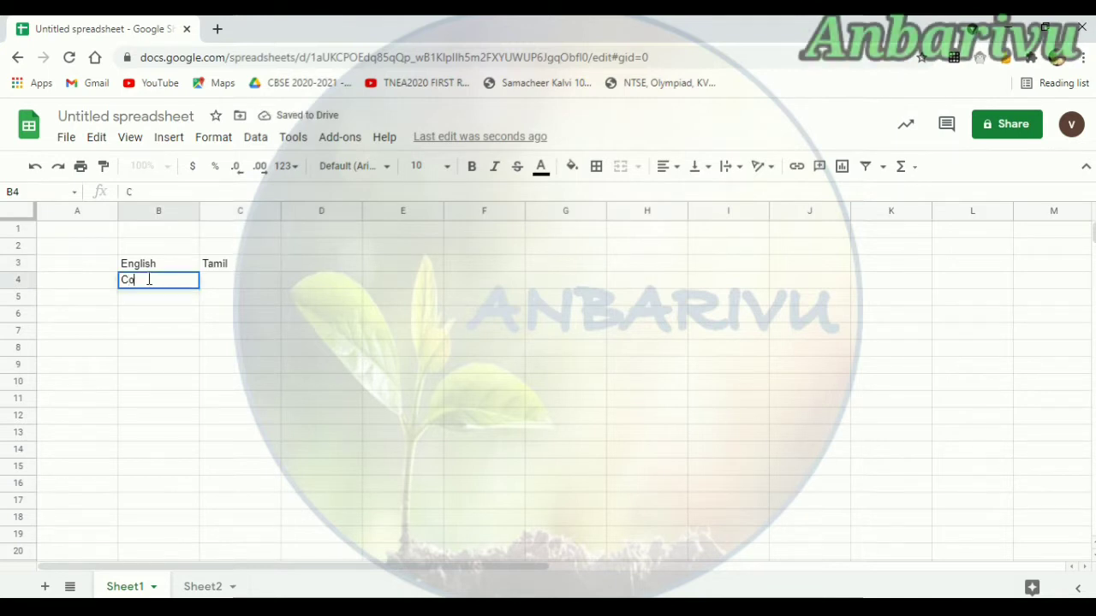
type("nfidence")
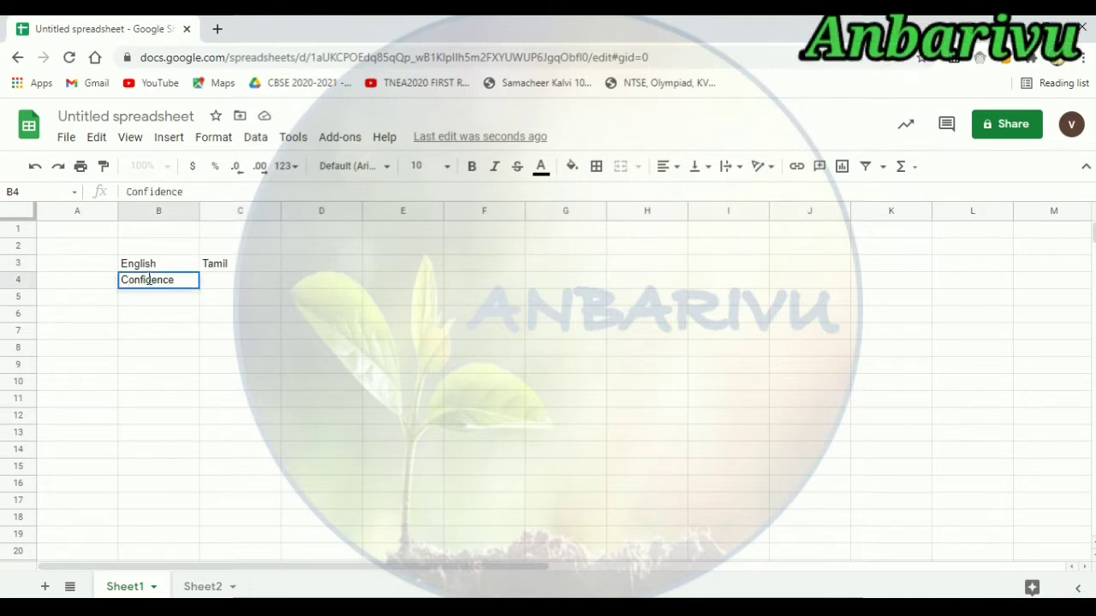
left_click(162, 298)
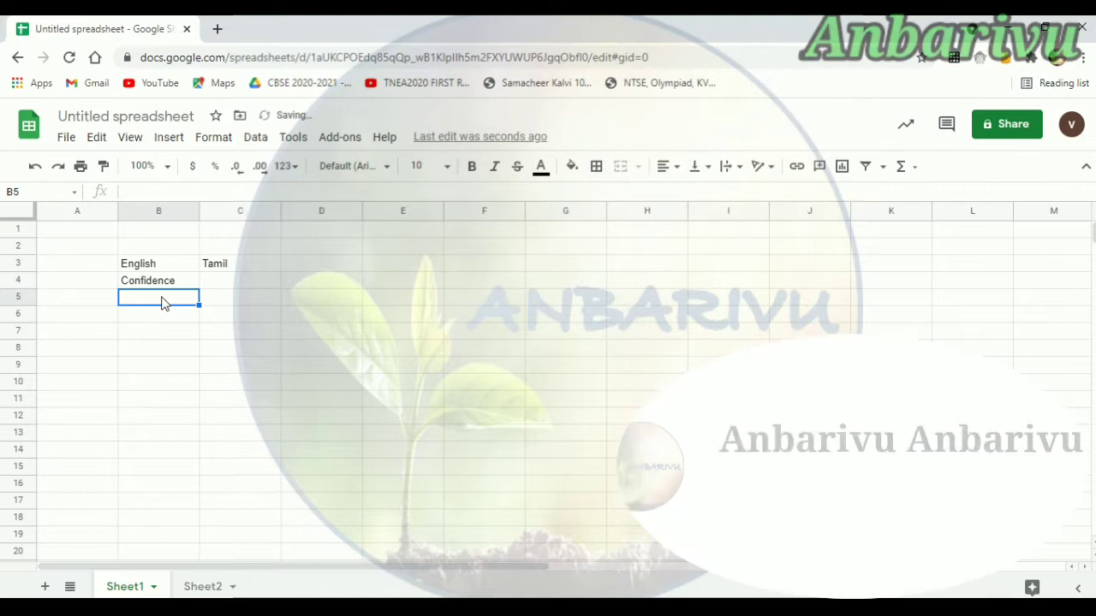
type("Motivatio")
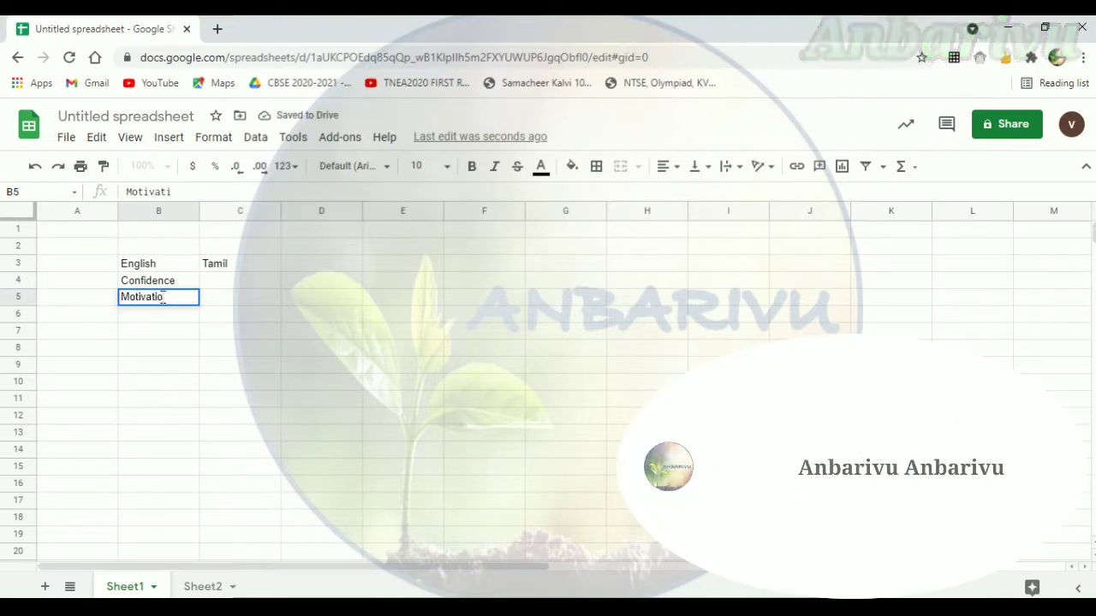
type("n")
key("Return")
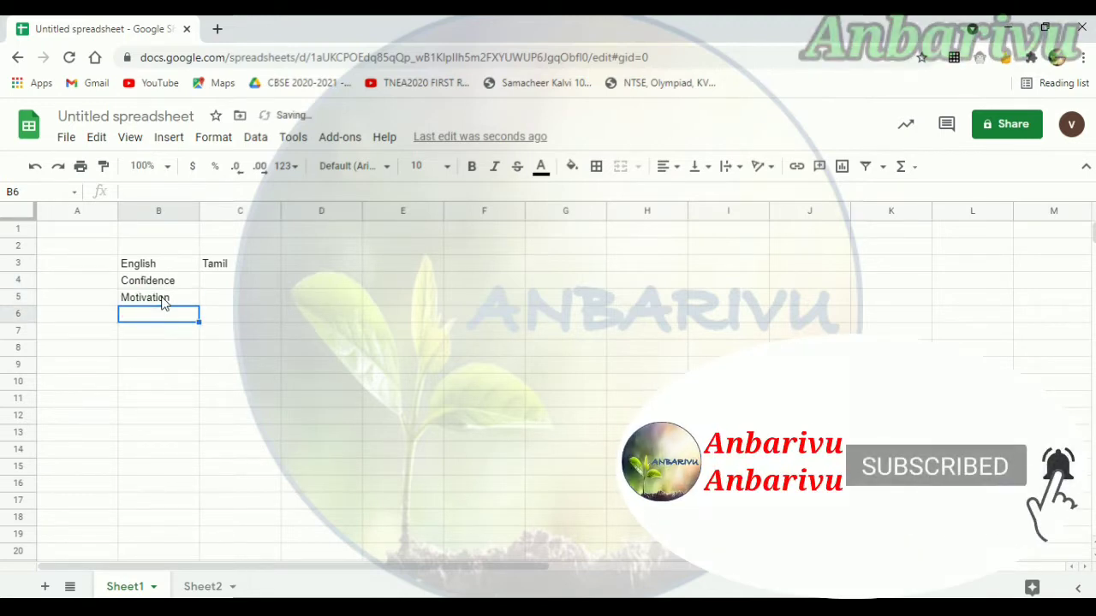
type("You ")
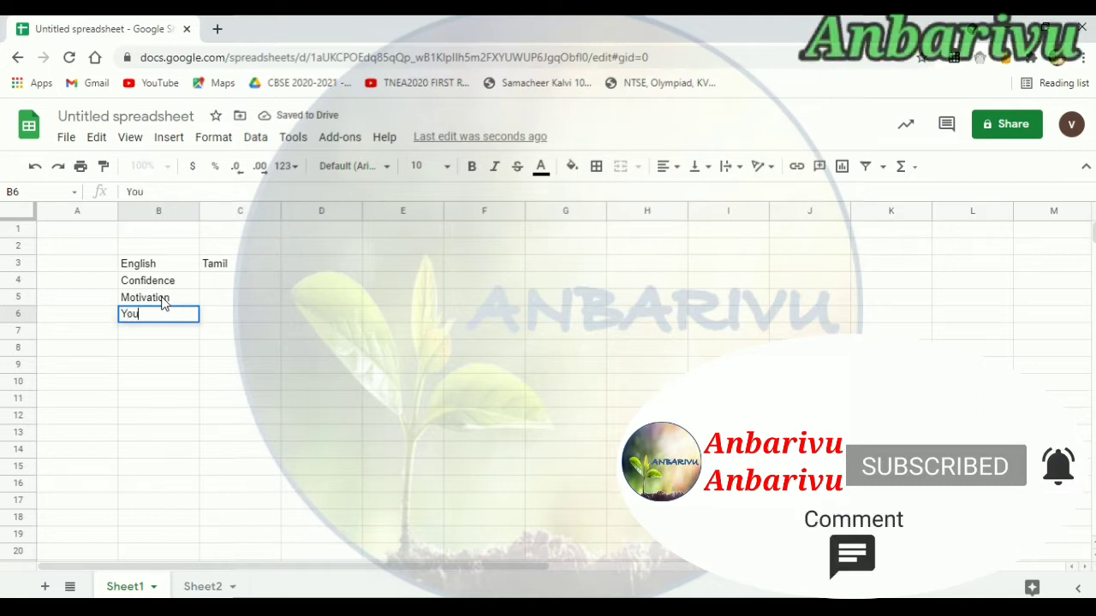
type("yo")
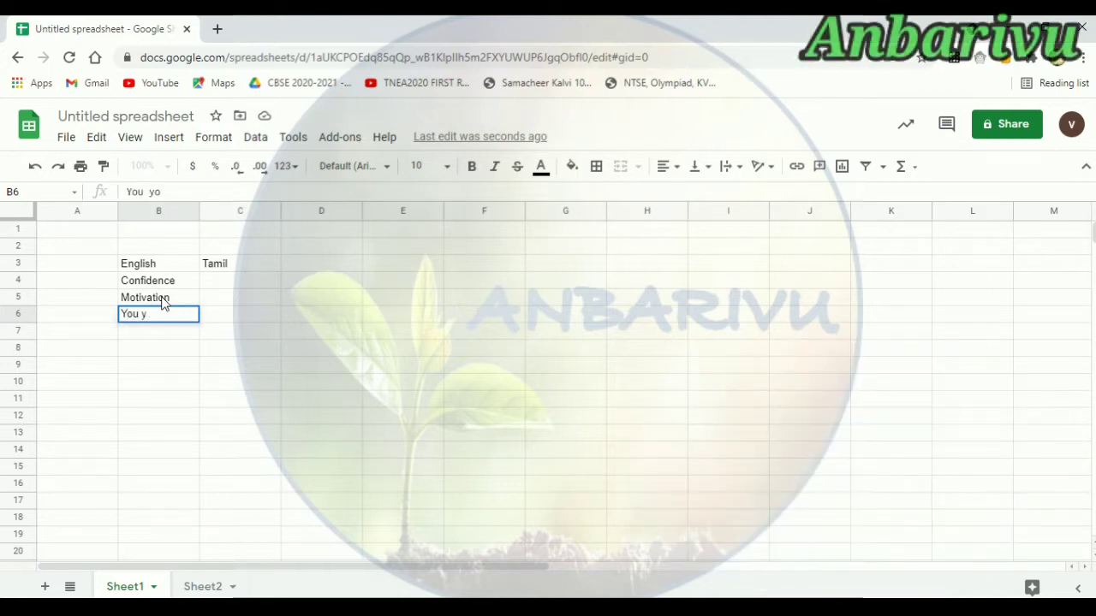
key("BackSpace")
key("BackSpace")
type("tube")
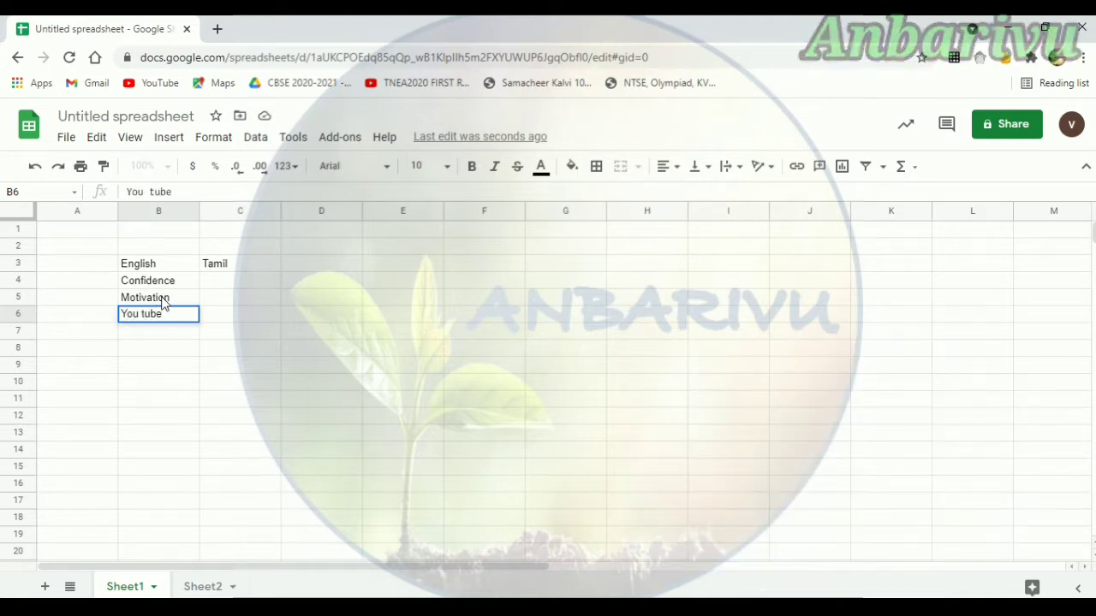
key("Return")
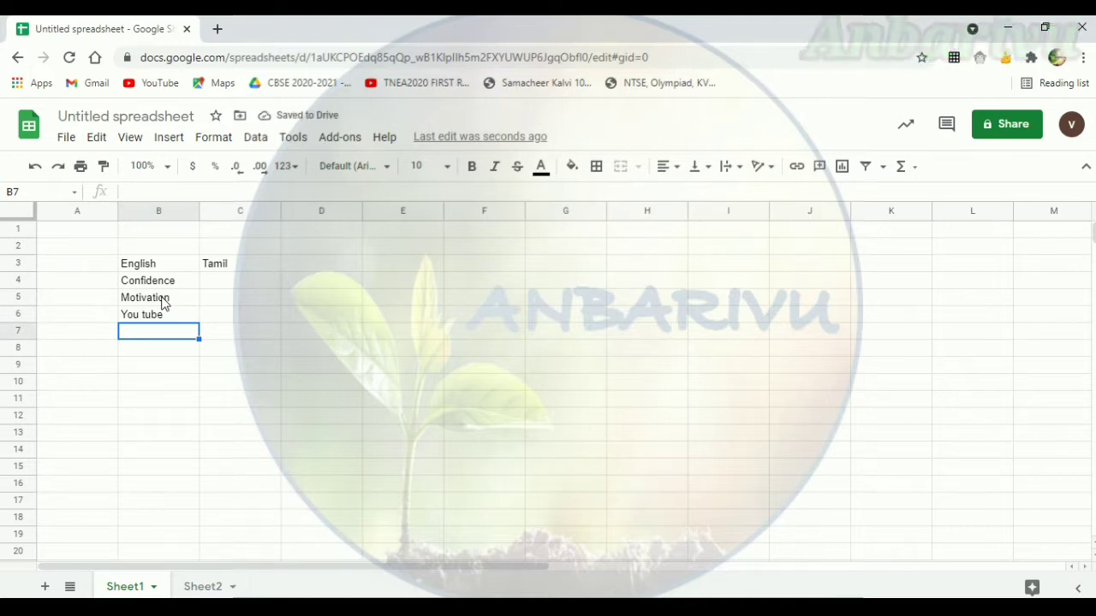
type("Mobile")
key("Return")
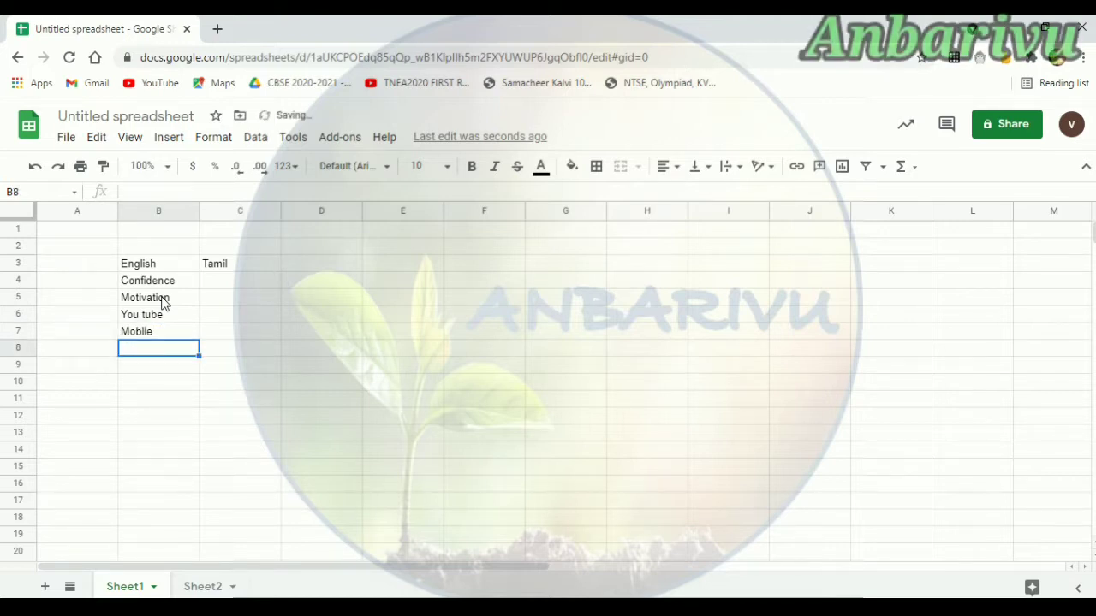
type("con")
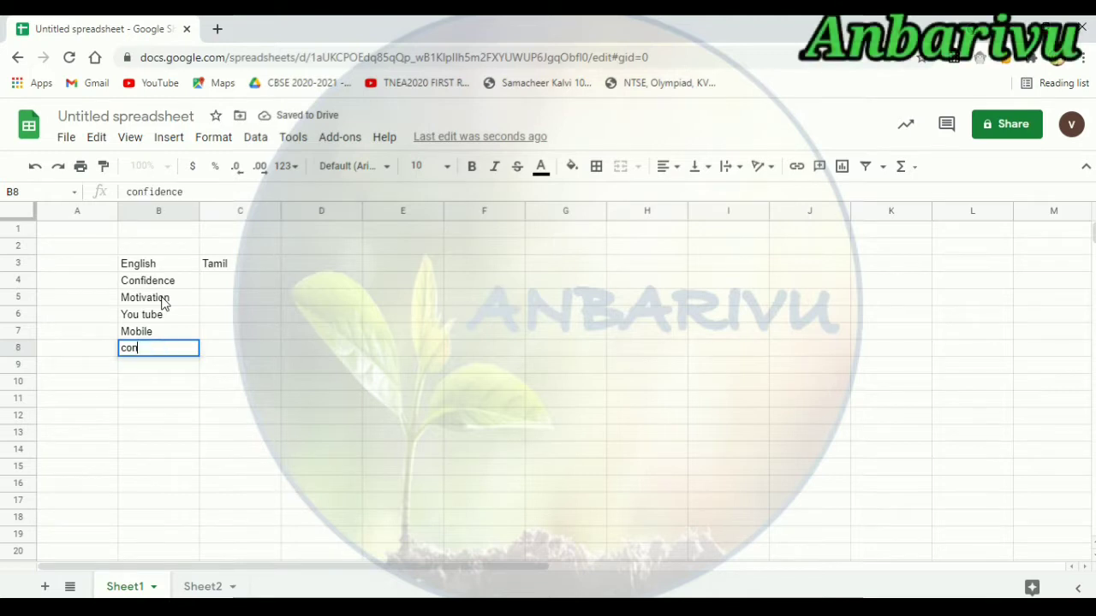
type("gr")
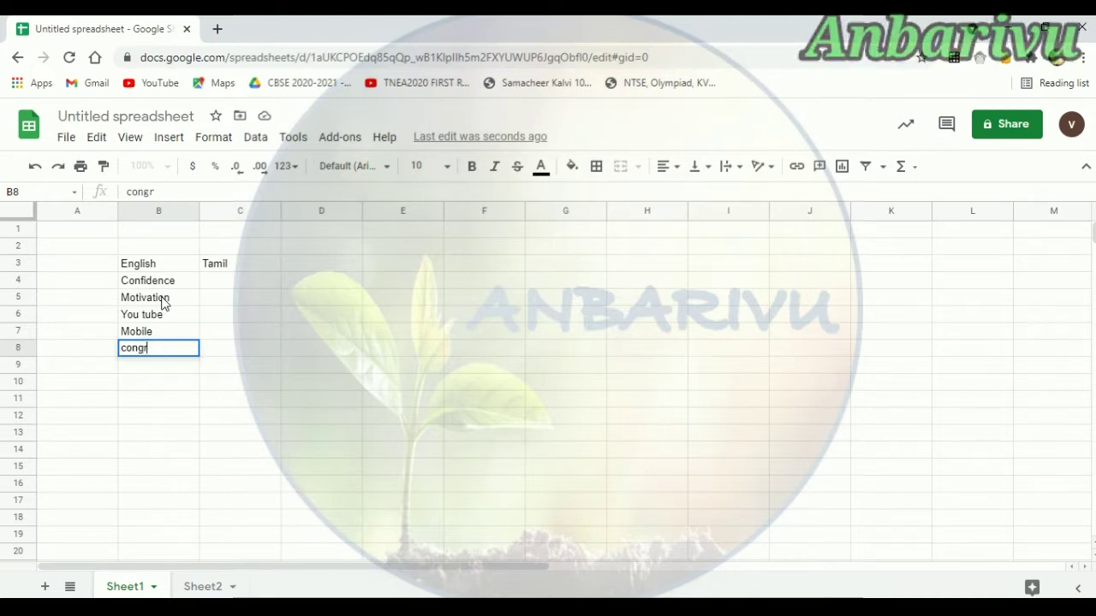
type("ats")
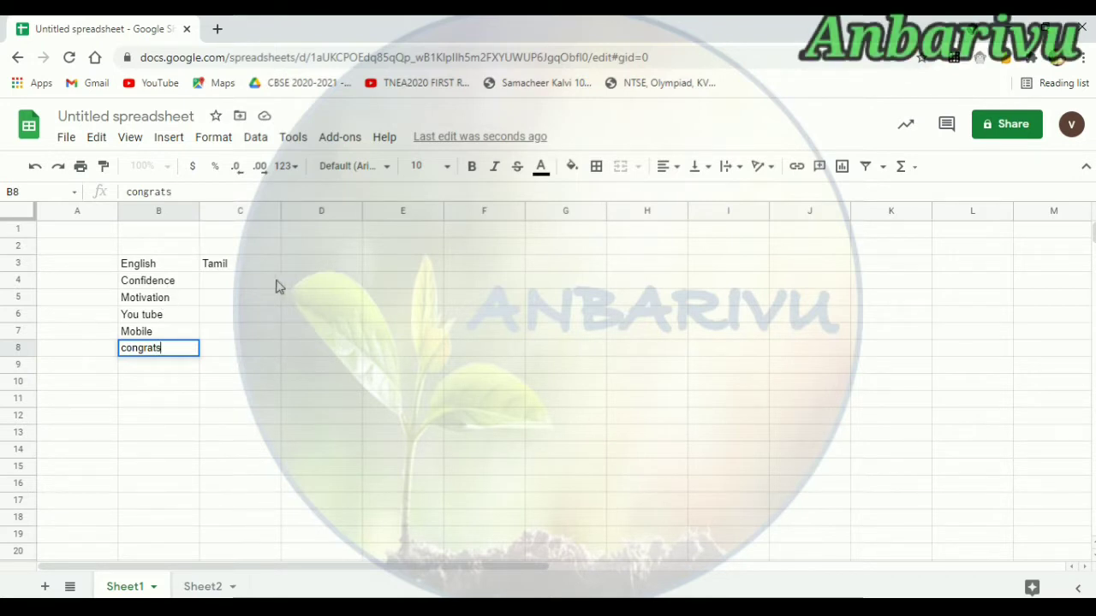
Step: Enter =GOOGLETRANSLATE(B4,"en","ta") in C4 to translate Confidence into Tamil
left_click(248, 285)
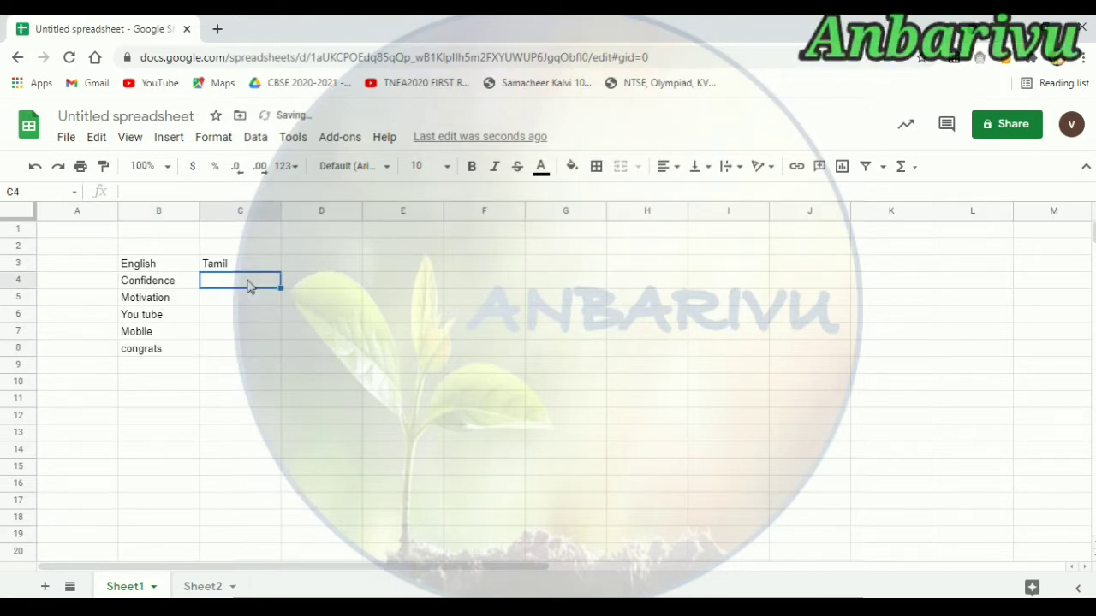
type("=")
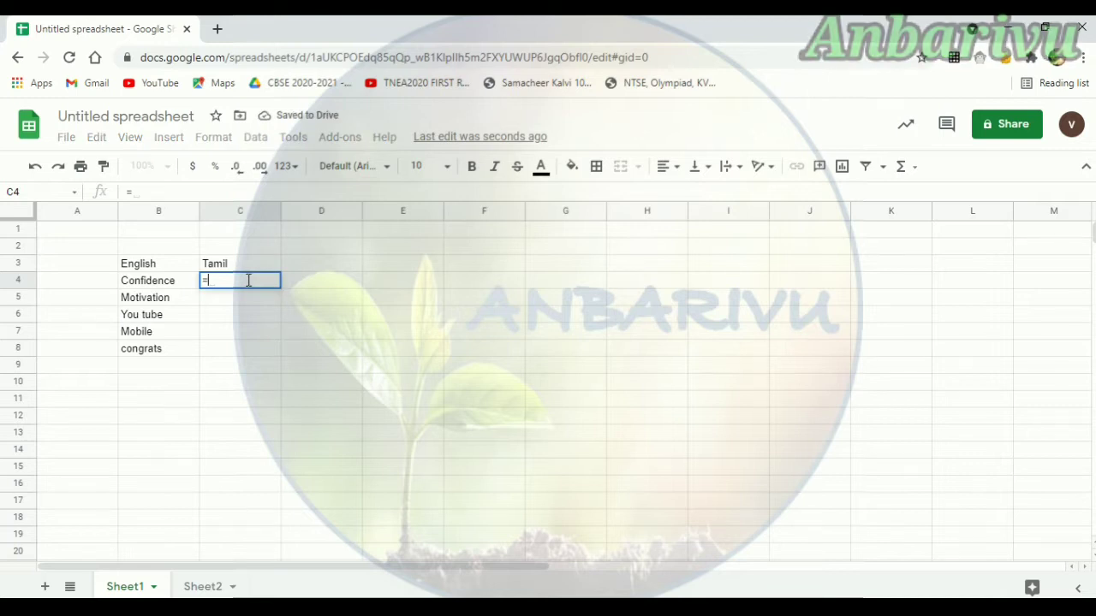
type("goo")
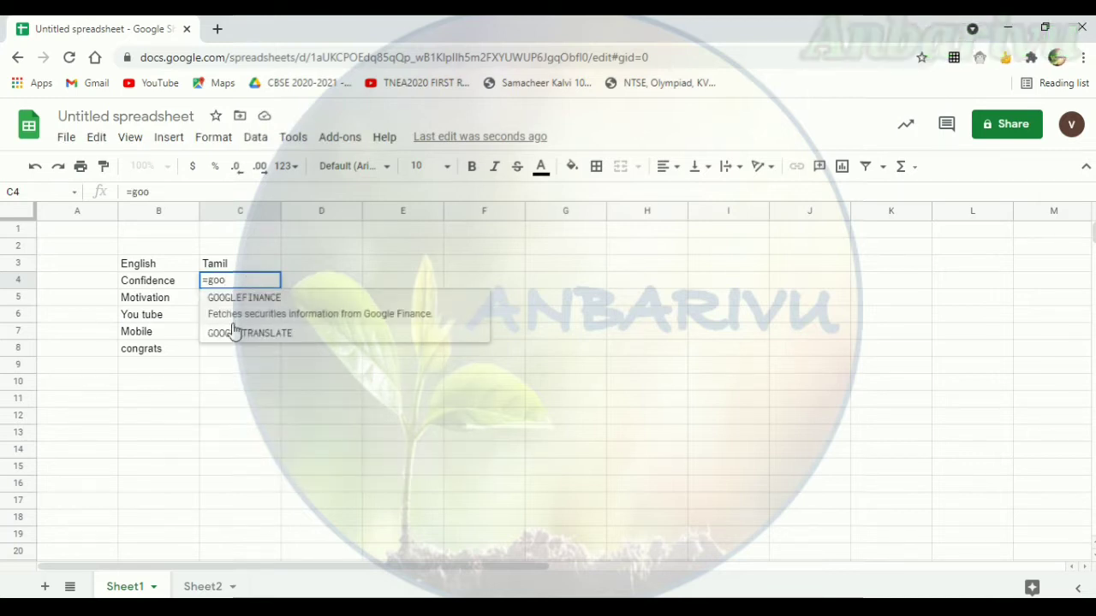
left_click(250, 324)
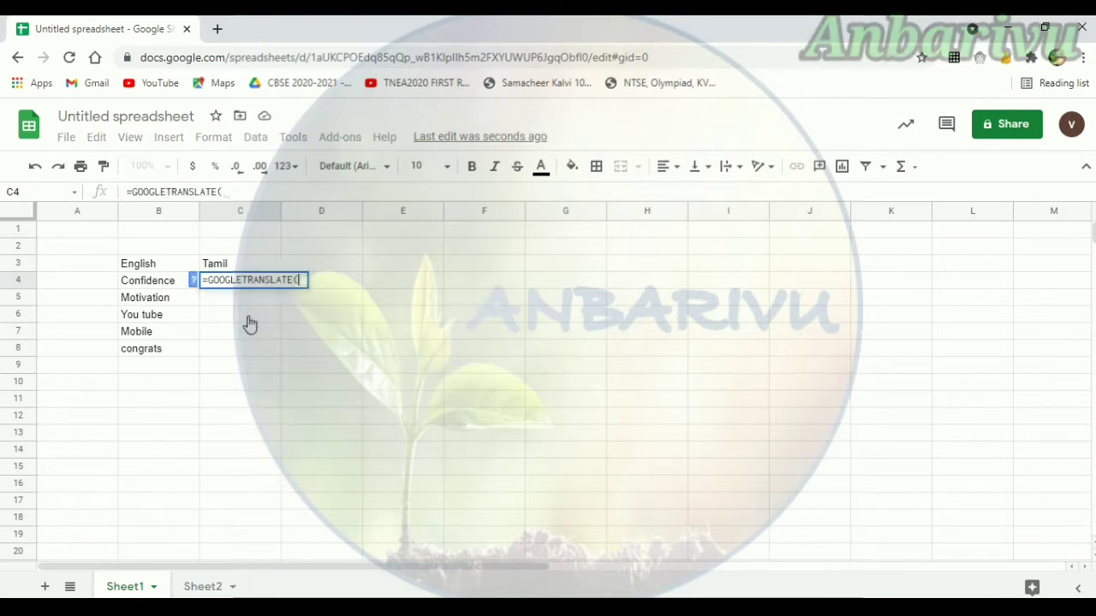
left_click(142, 287)
type(",")
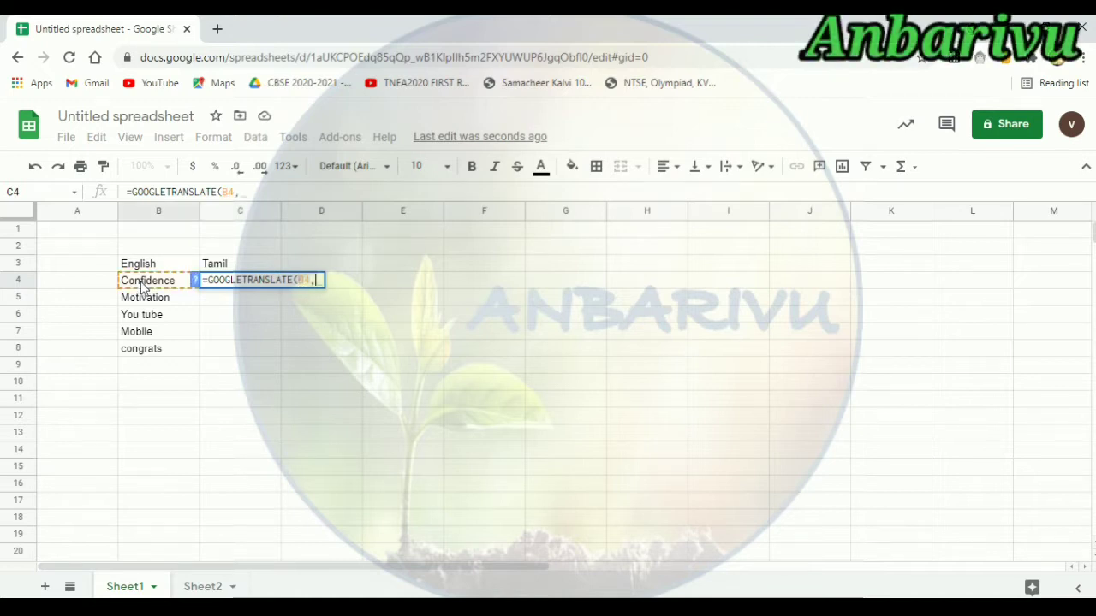
type("\"")
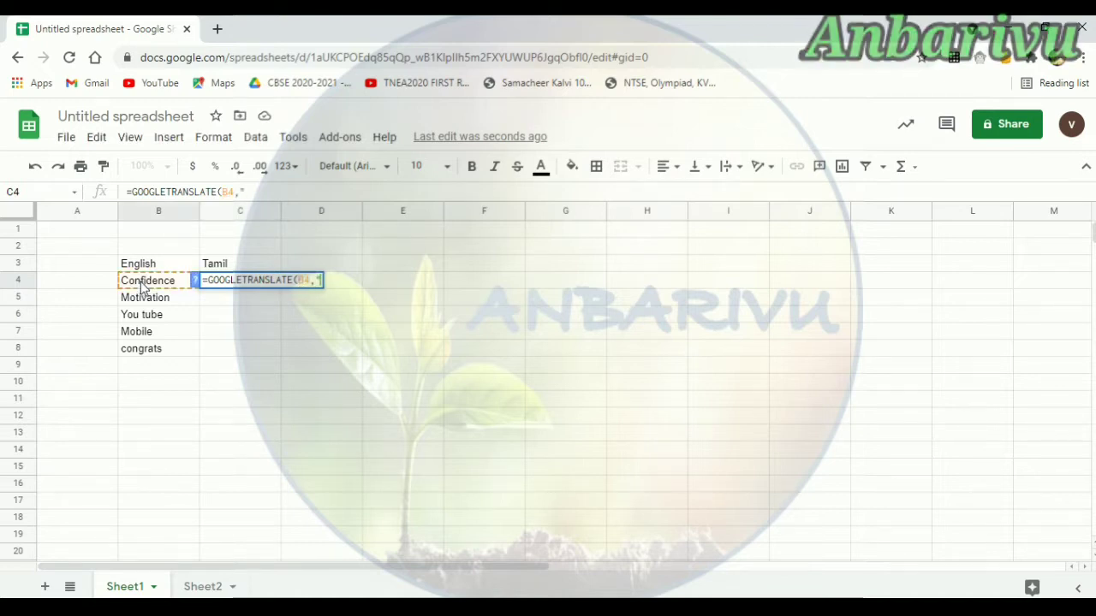
type("en\"")
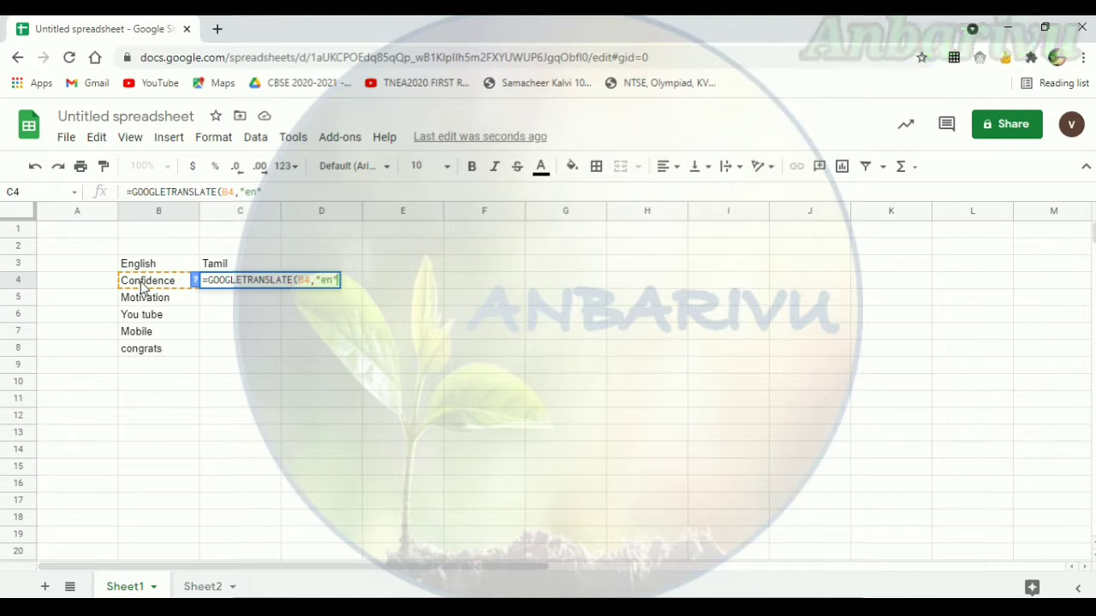
type(",")
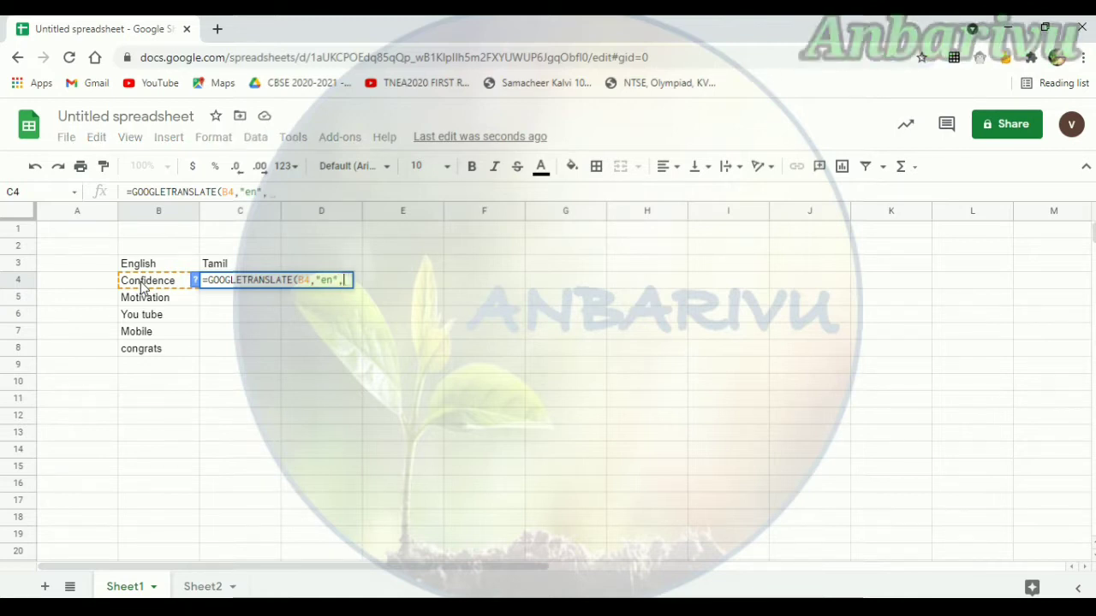
type("\"t")
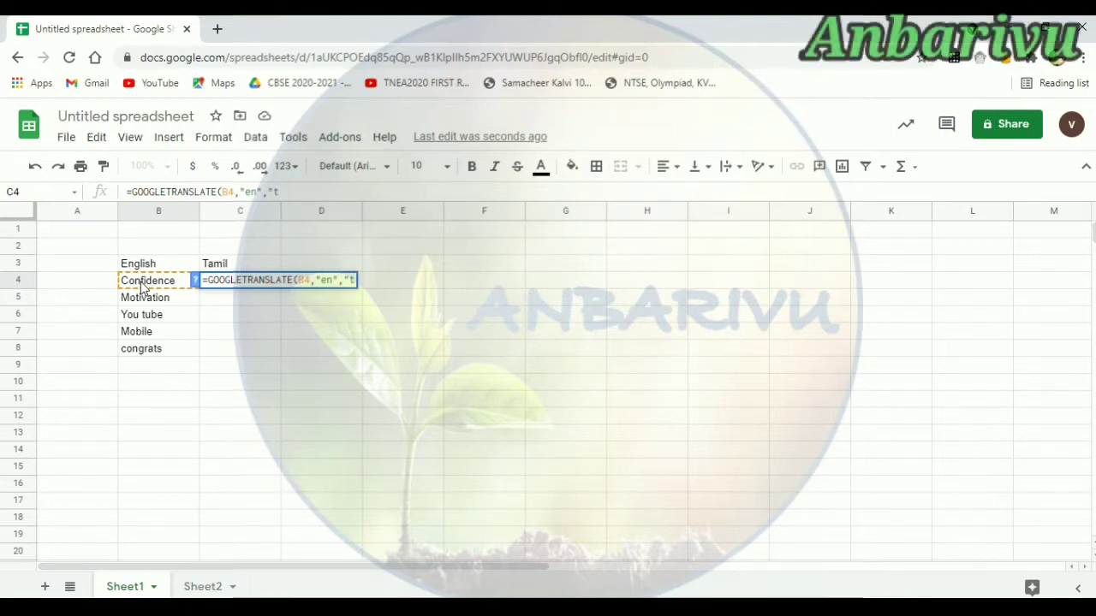
type("a\")")
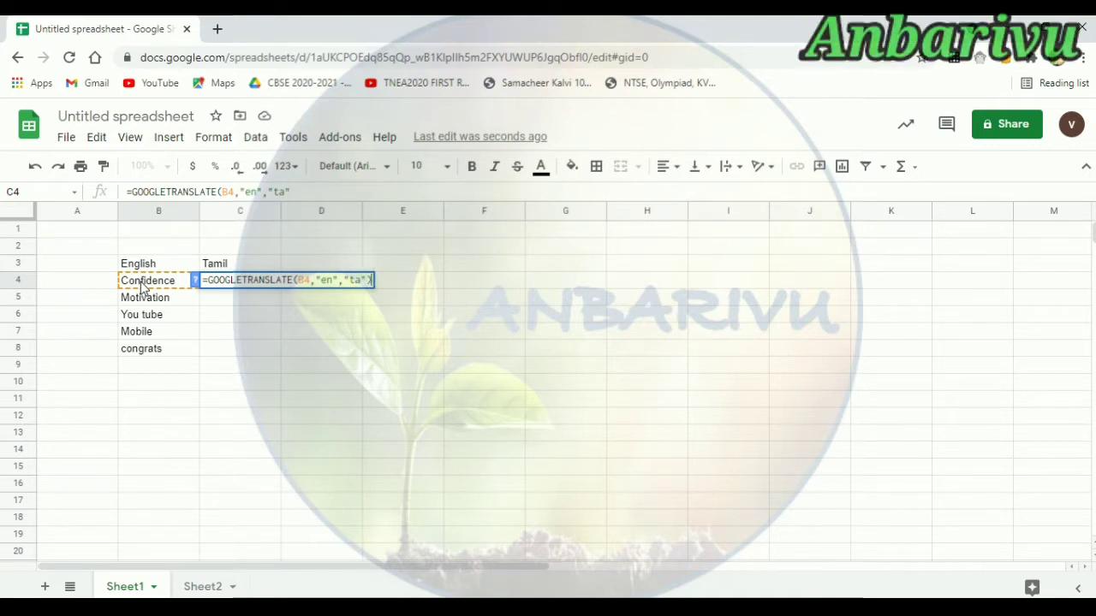
key("Return")
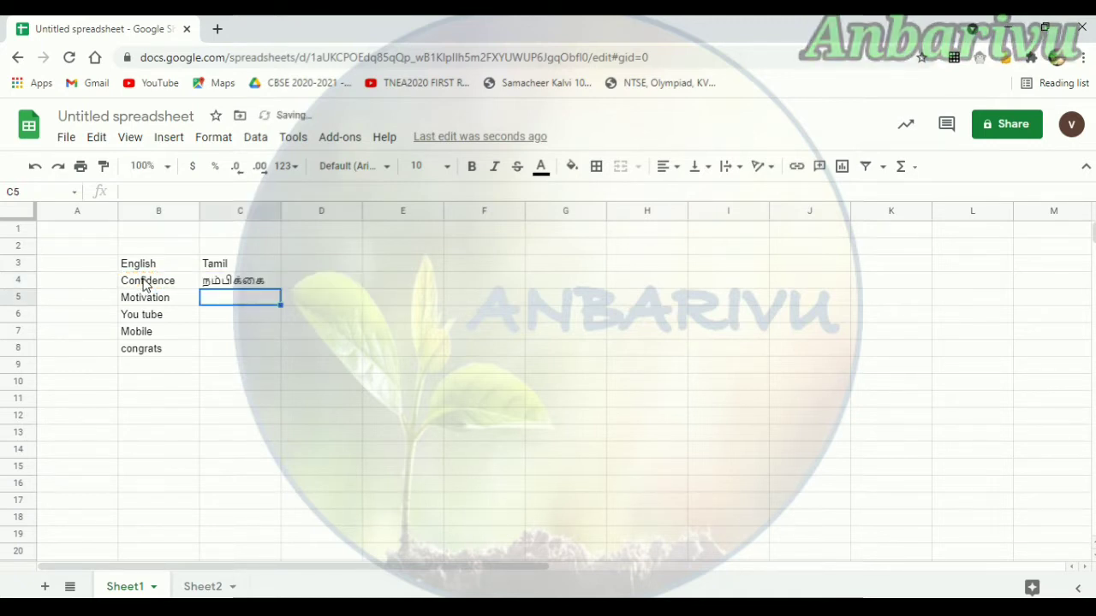
Step: Fill the Tamil translation formula down from C4 through C8
left_click(270, 283)
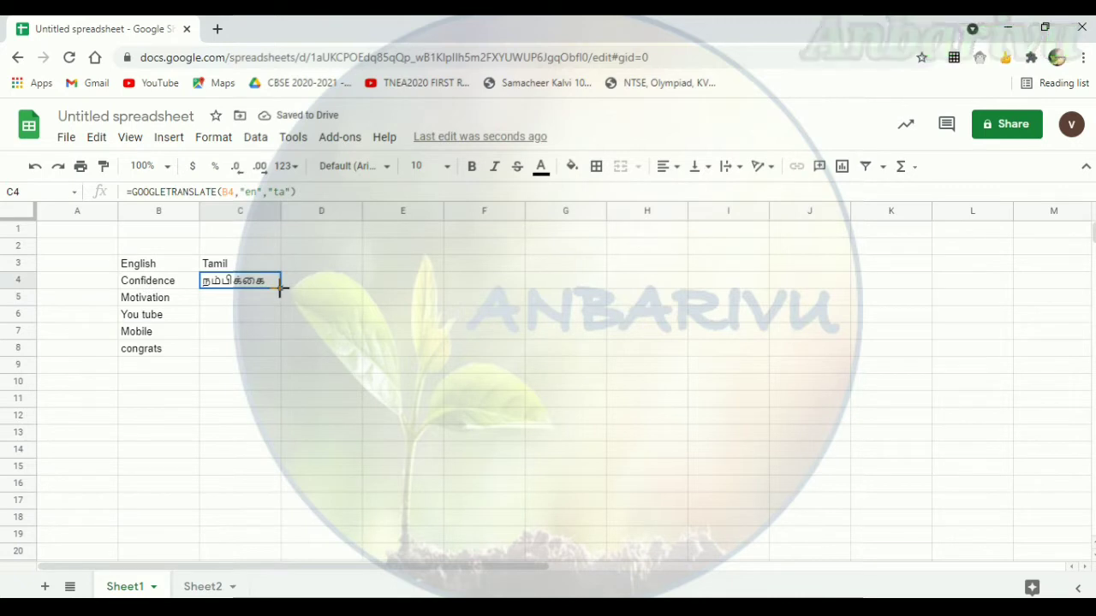
left_click_drag(280, 288, 282, 304)
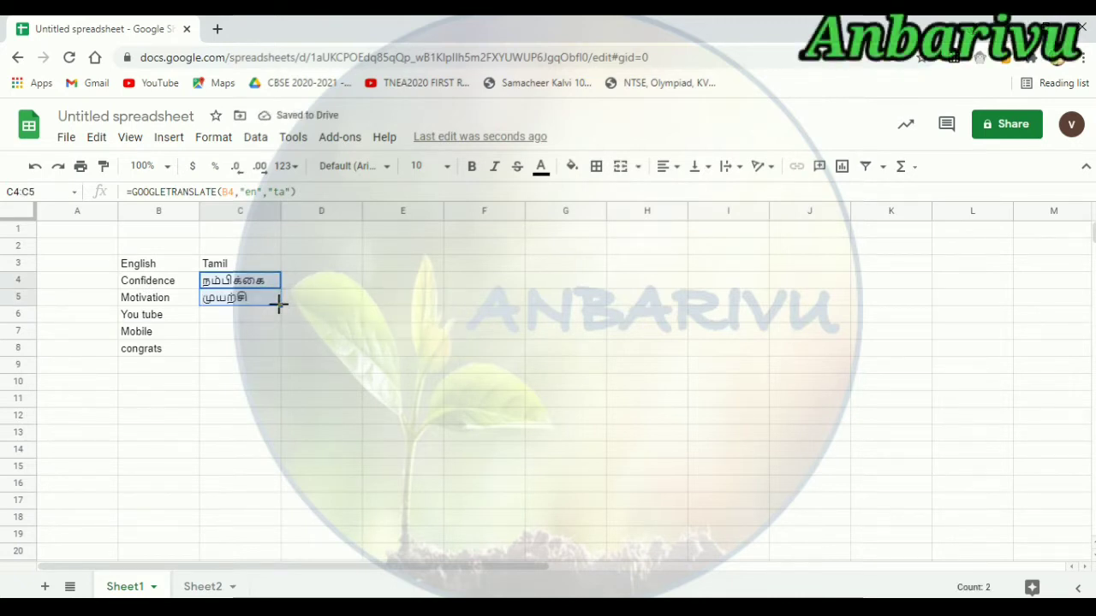
left_click_drag(279, 304, 276, 351)
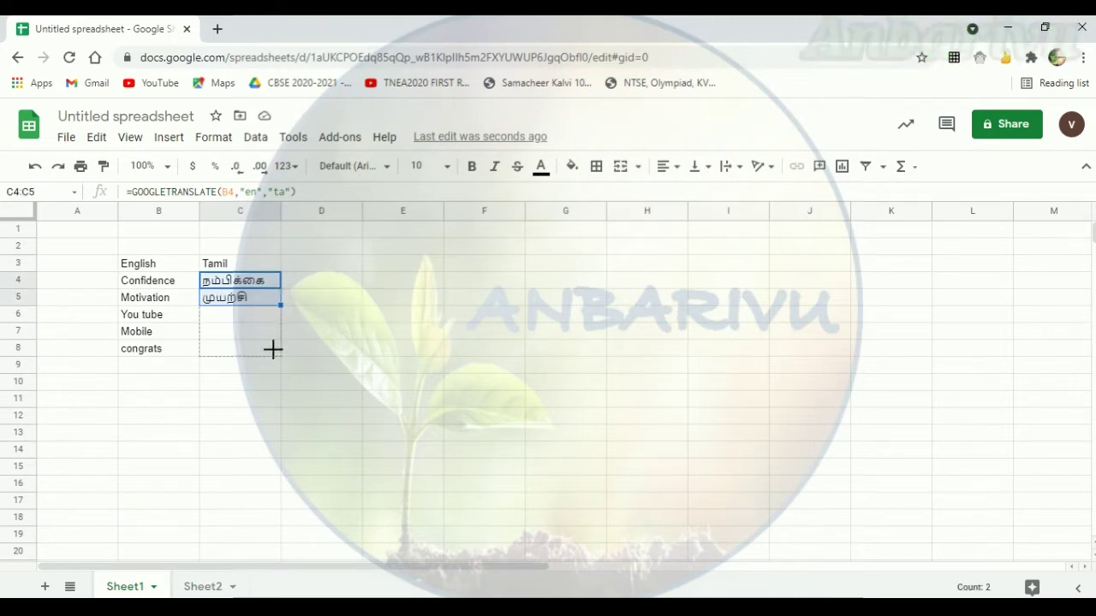
left_click(326, 354)
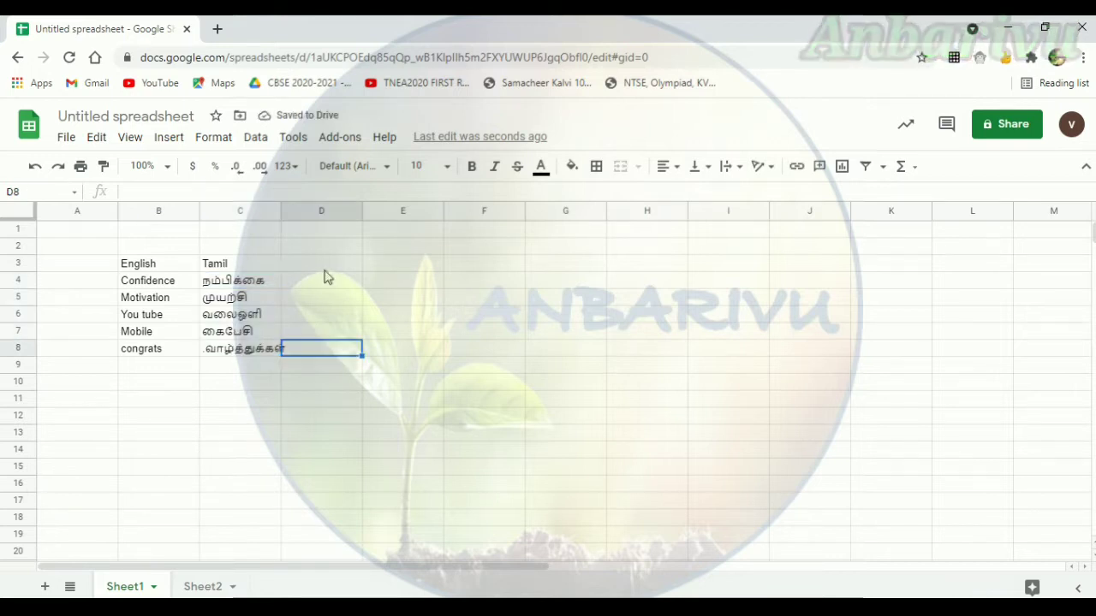
left_click(324, 267)
Step: Head column D as Hindi in D3
double_click(323, 267)
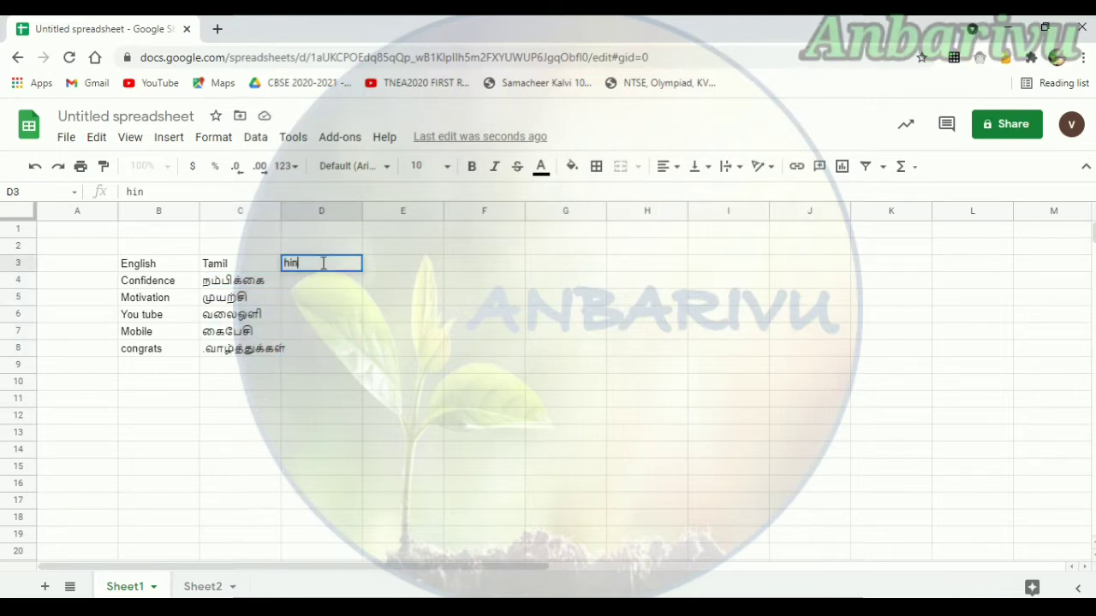
type("hi")
key("BackSpace")
key("BackSpace")
type("H")
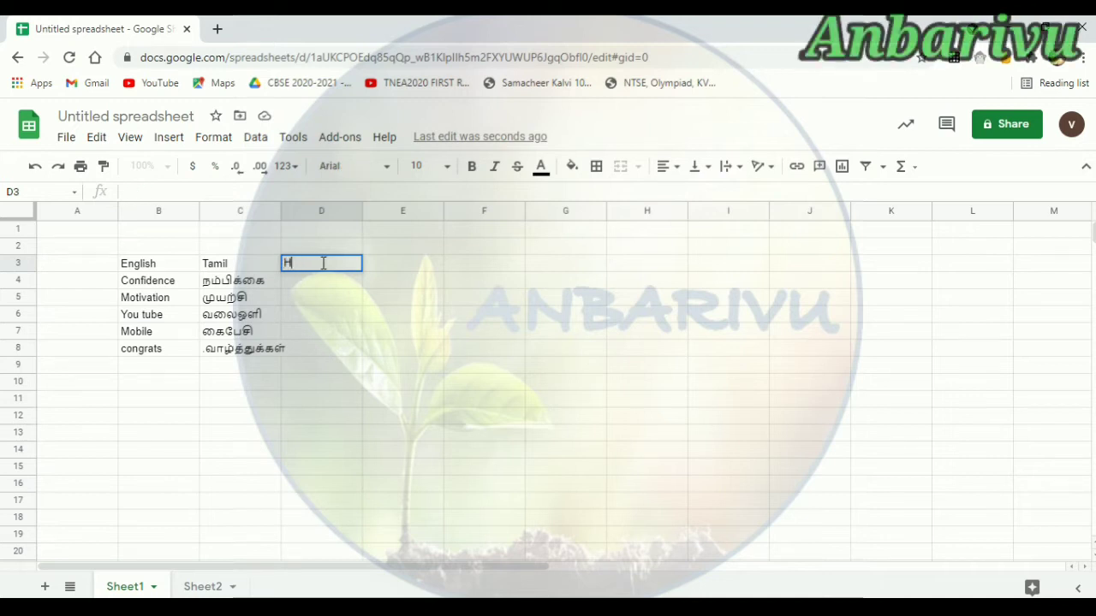
type("indi")
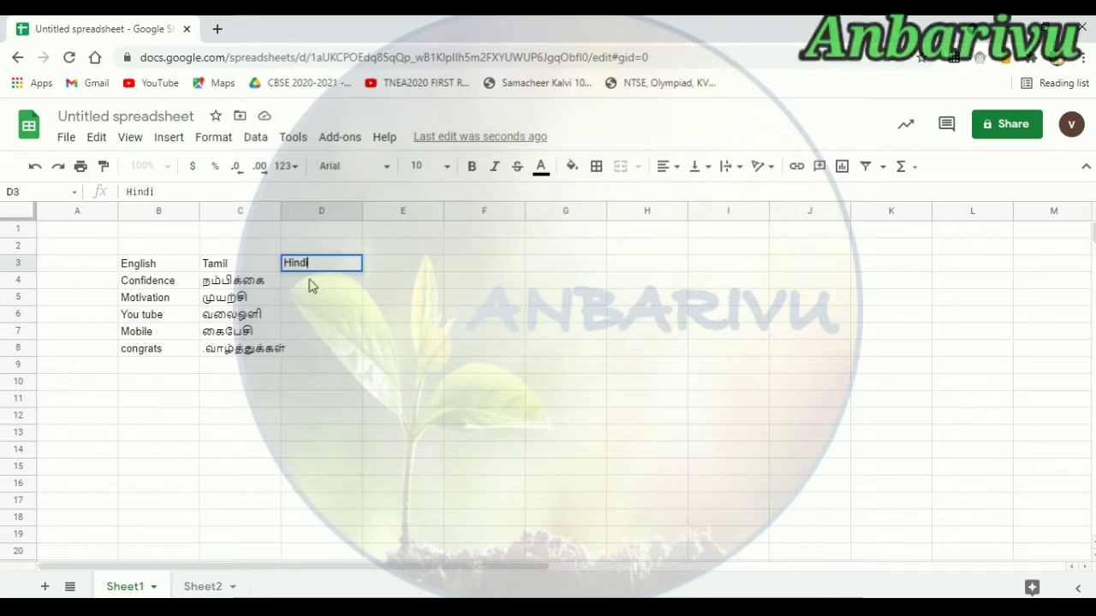
Step: Enter =GOOGLETRANSLATE(B4,"en","hi") in D4 to translate Confidence into Hindi
left_click(310, 281)
type("=")
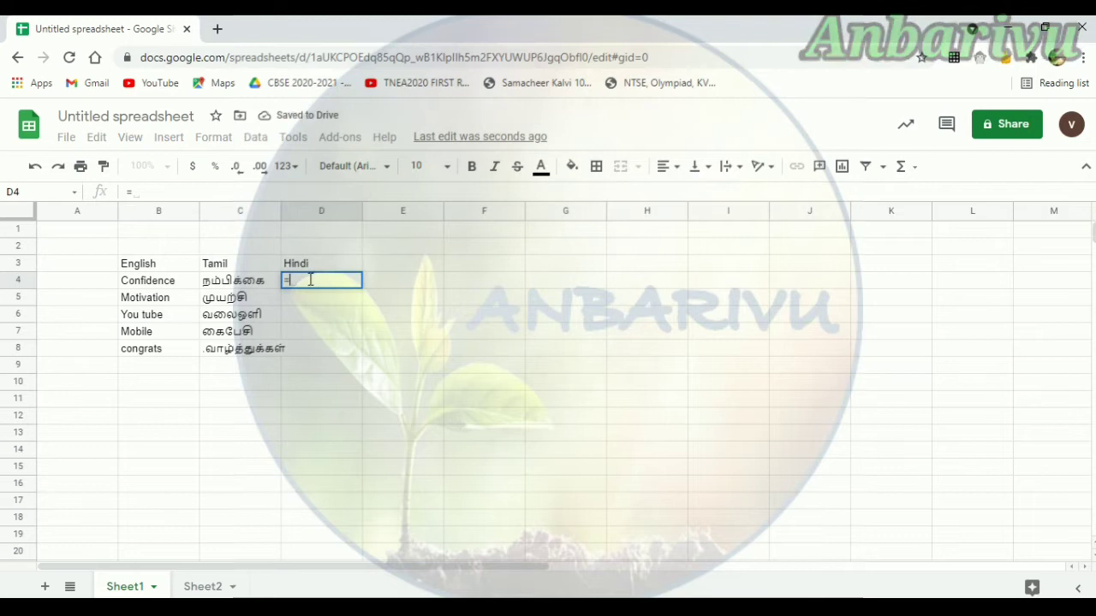
type("goog")
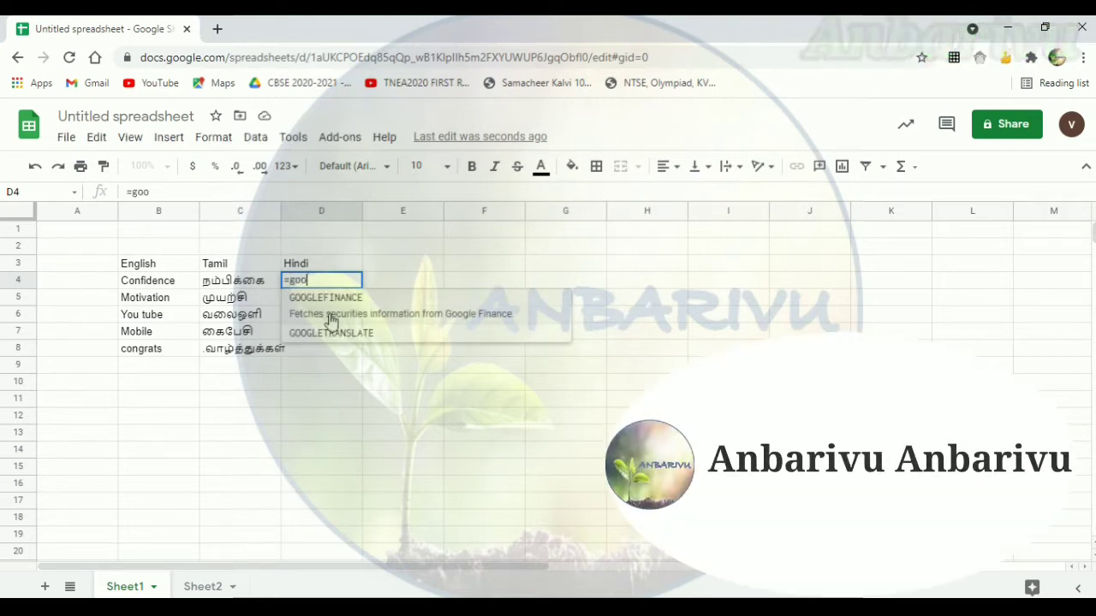
left_click(341, 321)
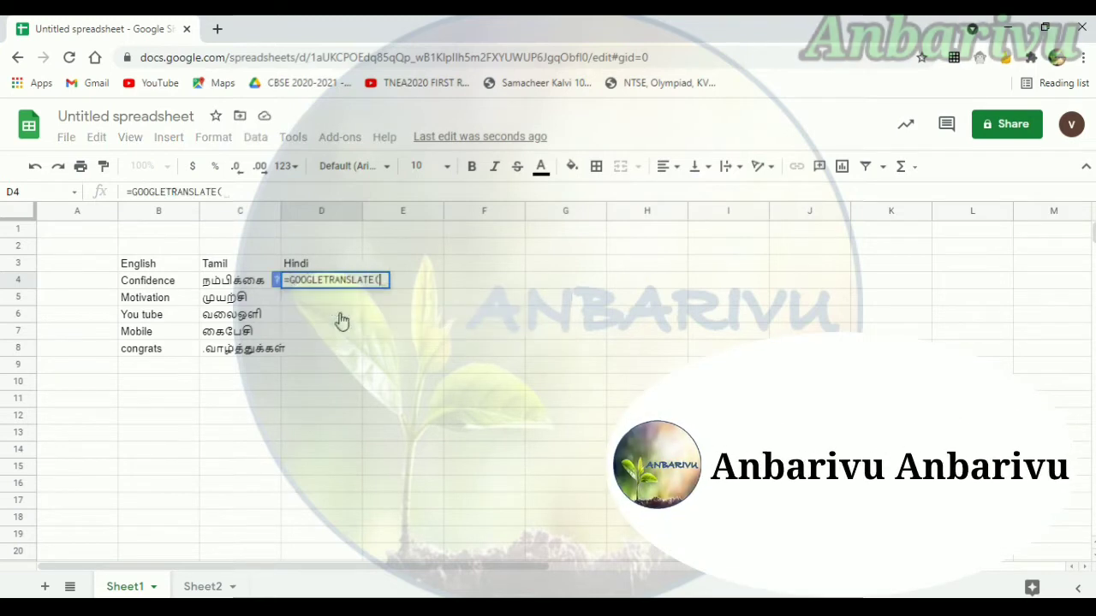
left_click(148, 286)
type(",\"")
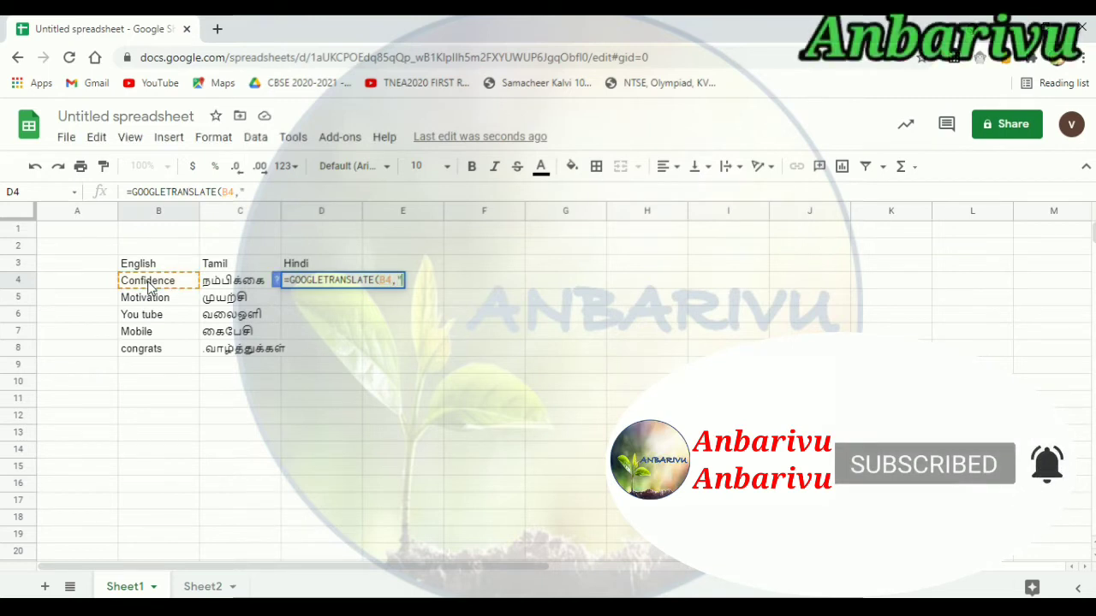
type("en")
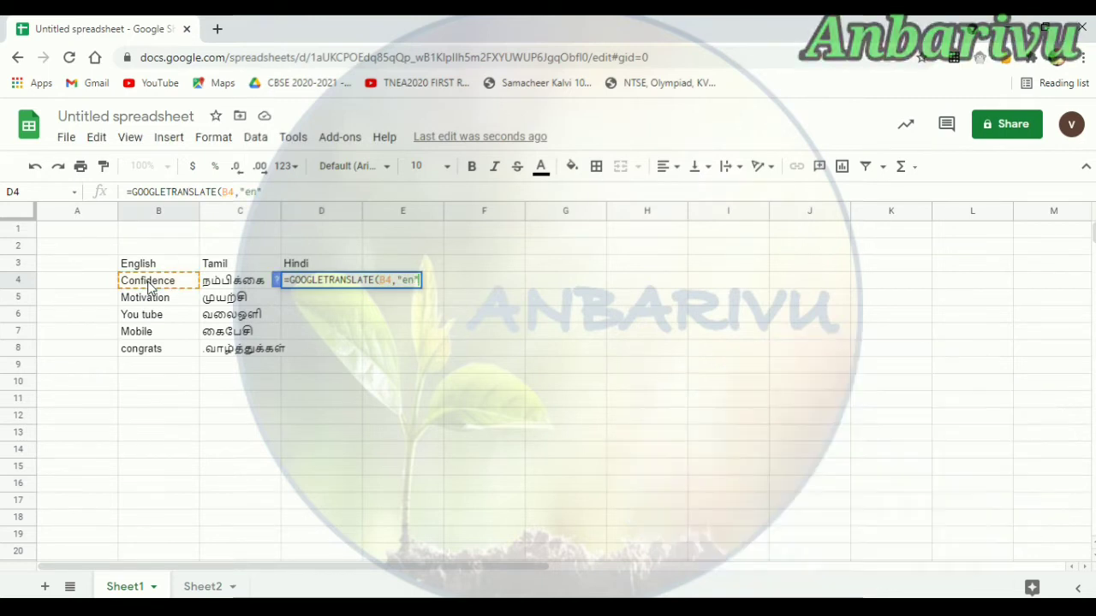
type("\",\"")
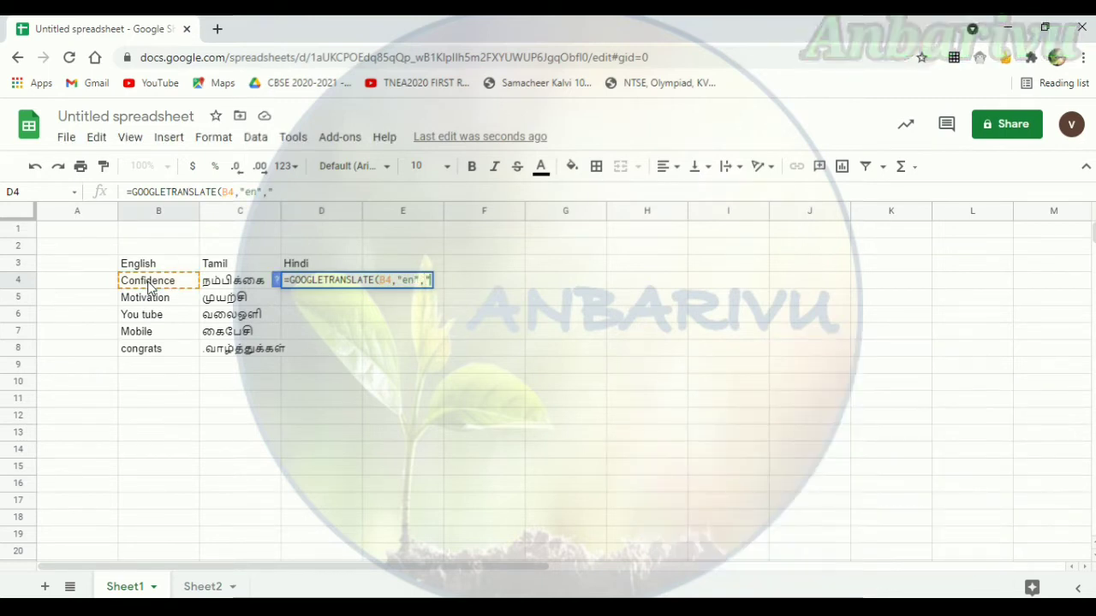
type("hi\")")
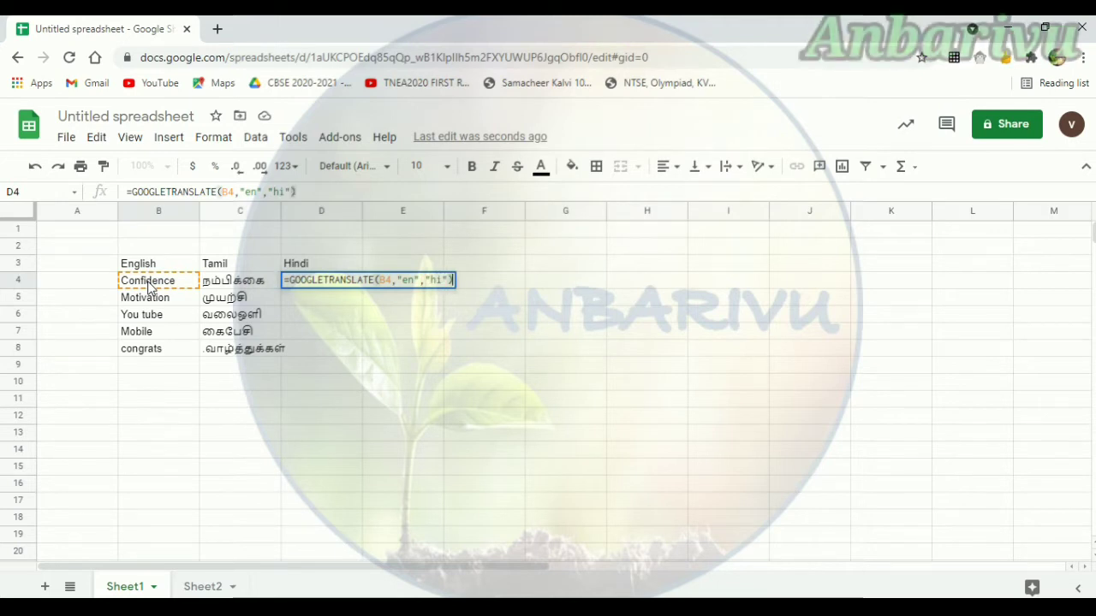
key("Return")
Step: Fill the Hindi formula down from D4 through D8
left_click(329, 285)
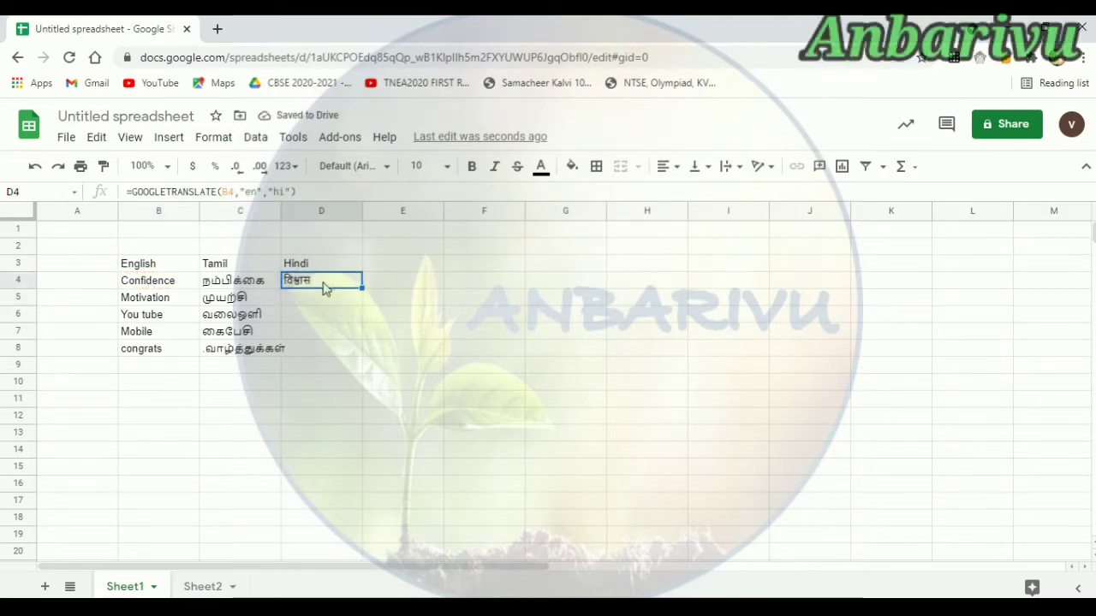
left_click_drag(363, 287, 362, 349)
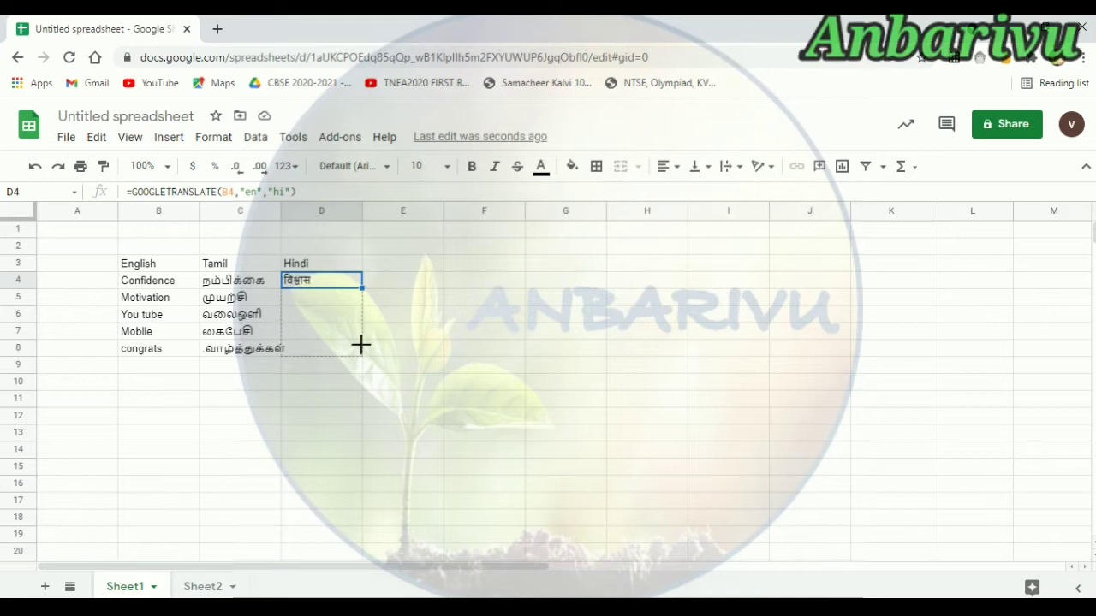
left_click(388, 268)
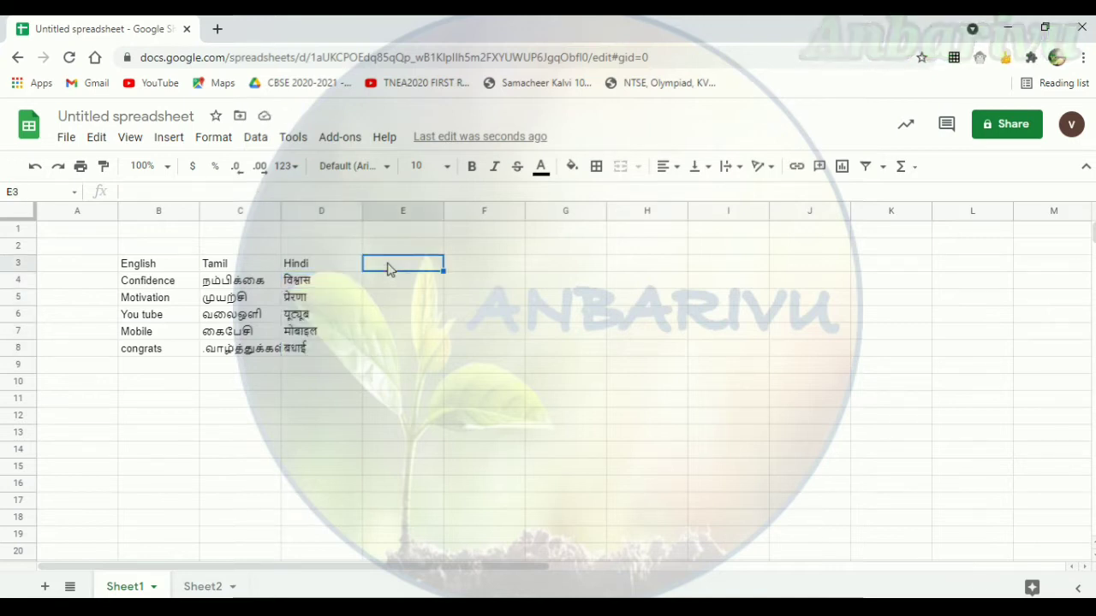
Step: Head column E as Telugu in E3
type("Telg")
key("BackSpace")
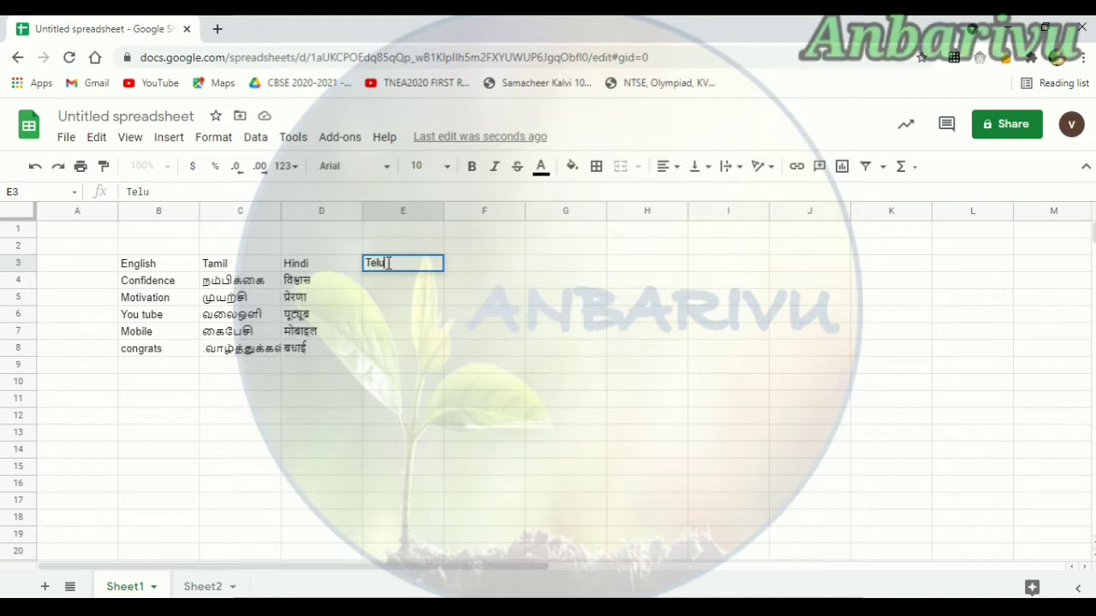
type("ugu")
Step: Enter =GOOGLETRANSLATE(B4,"en","te") in E4 to translate Confidence into Telugu
left_click(388, 285)
type("=")
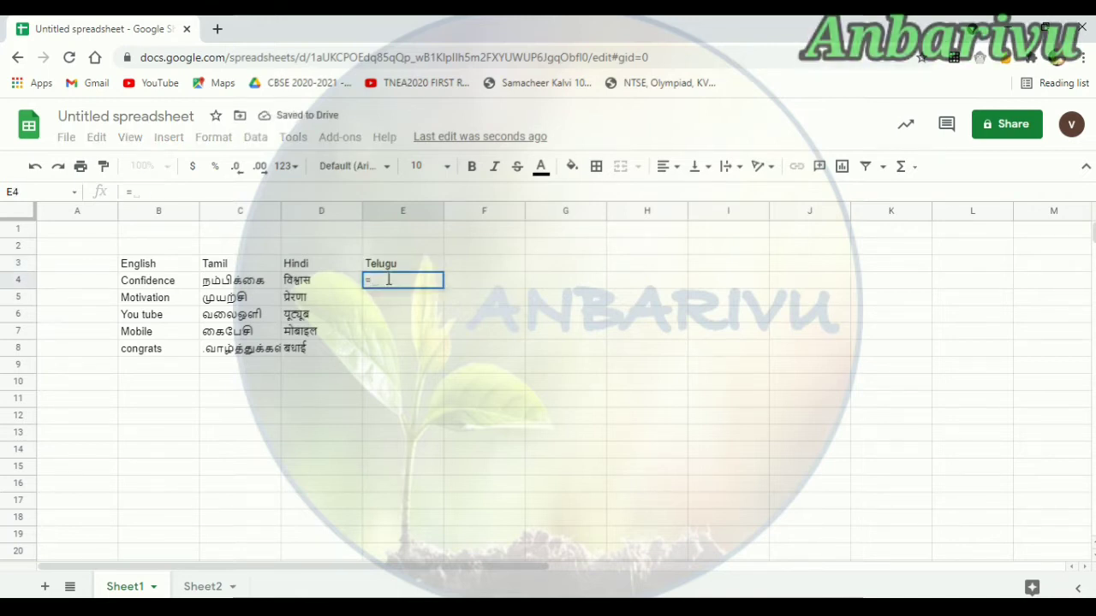
type("goo")
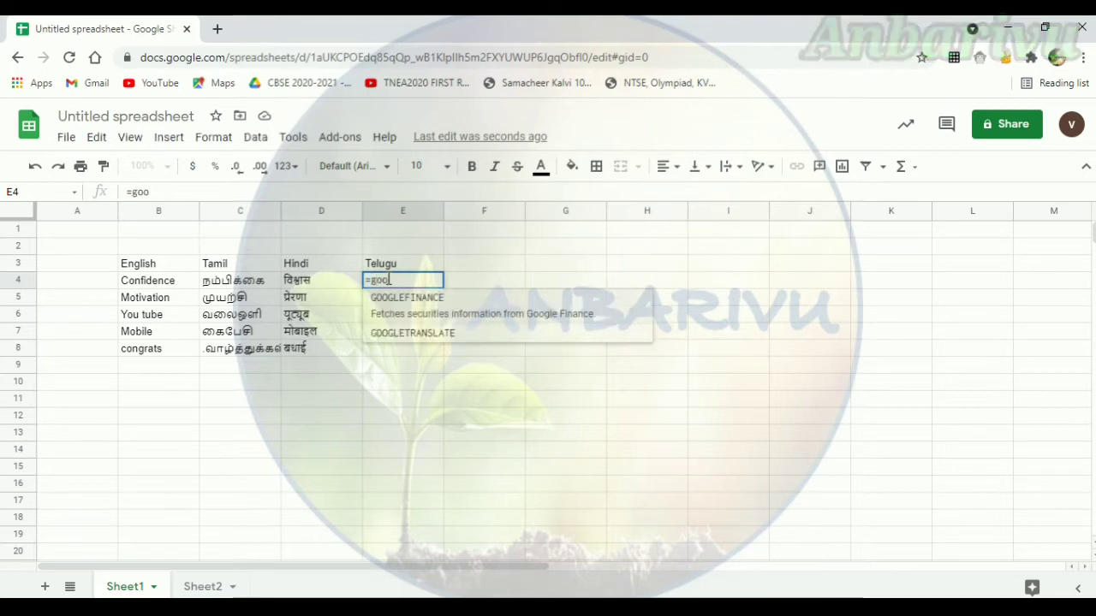
left_click(399, 330)
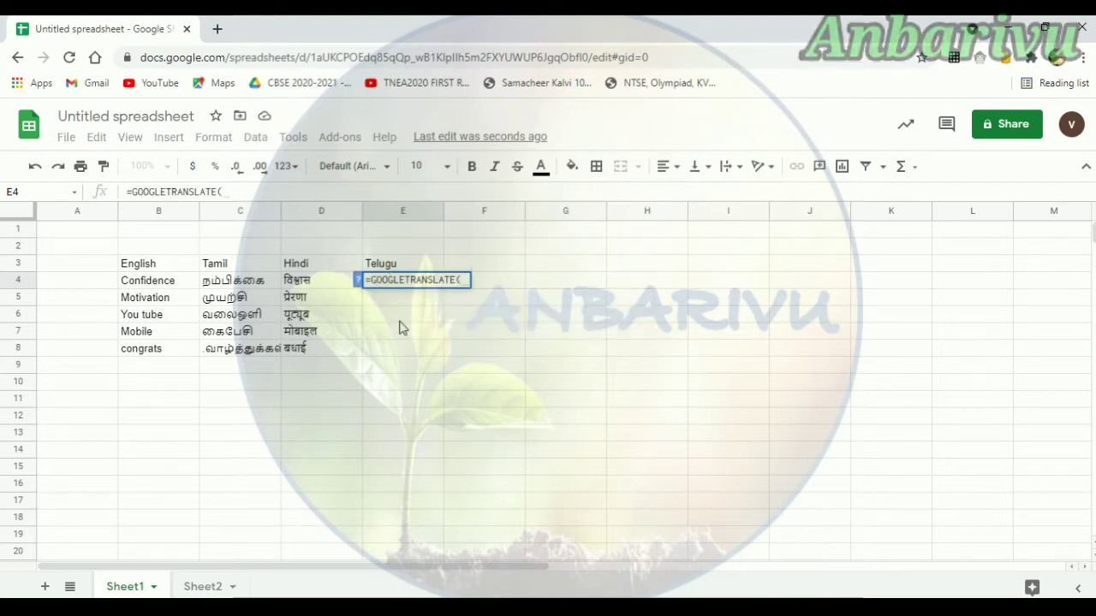
type("\"")
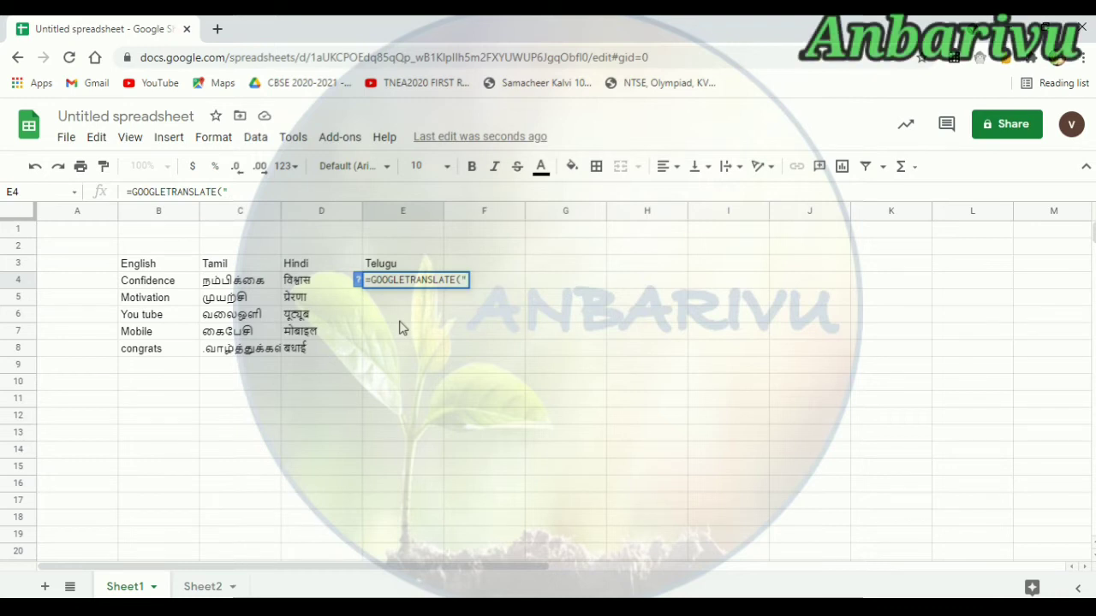
key("BackSpace")
left_click(156, 285)
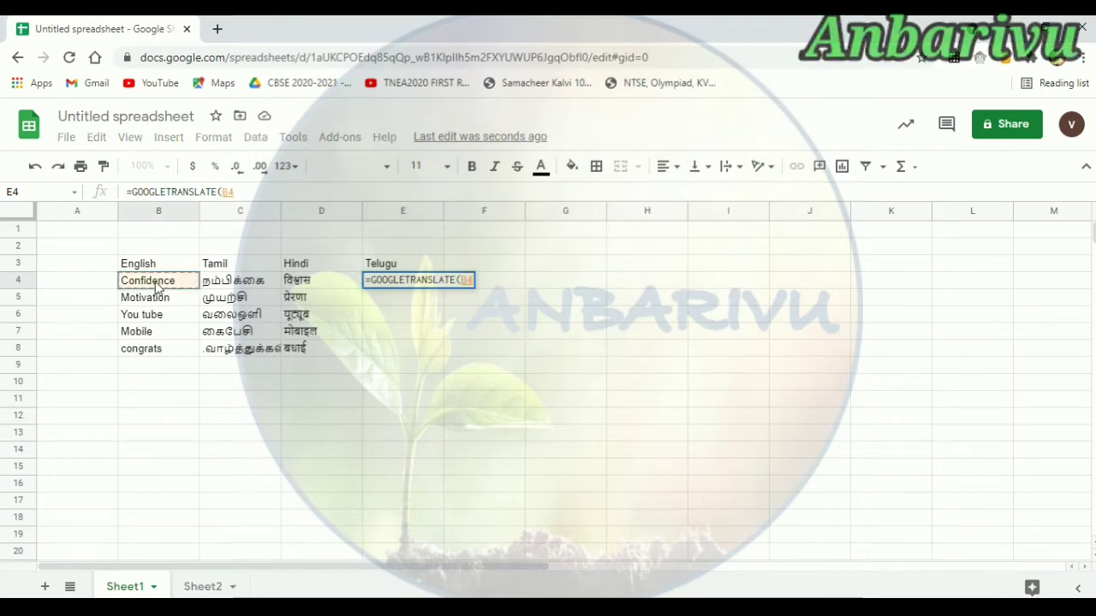
type(",\"")
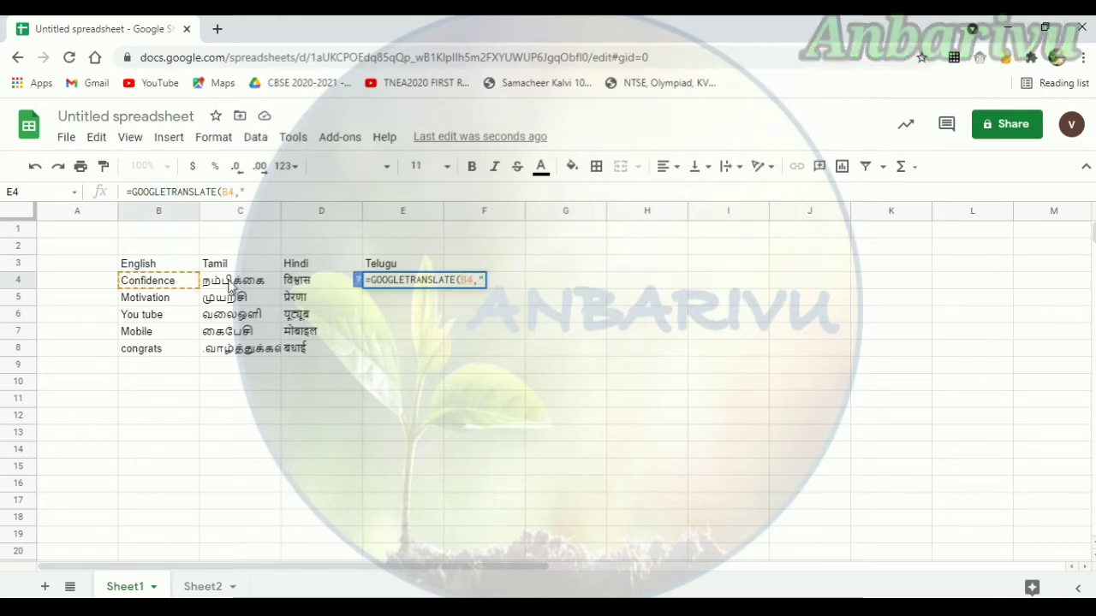
type("en")
type(", ")
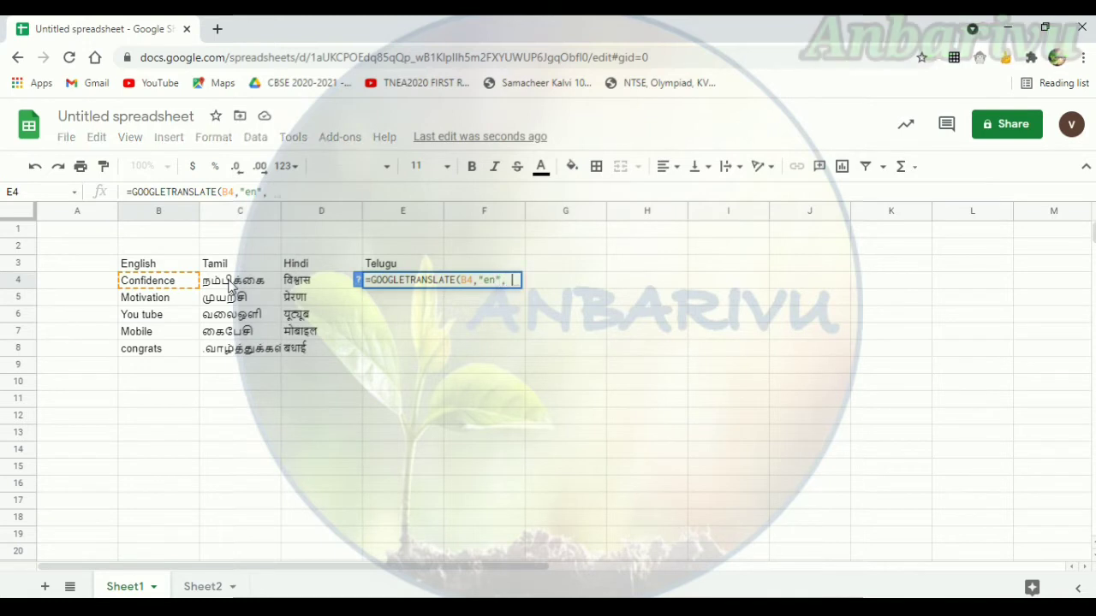
type("\"t")
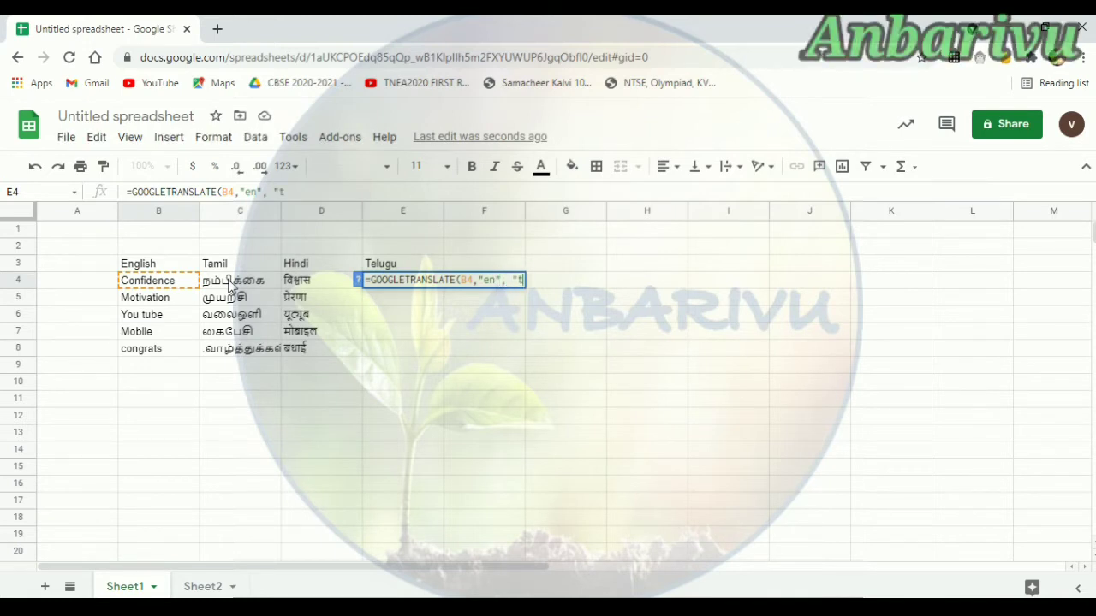
type("e\")")
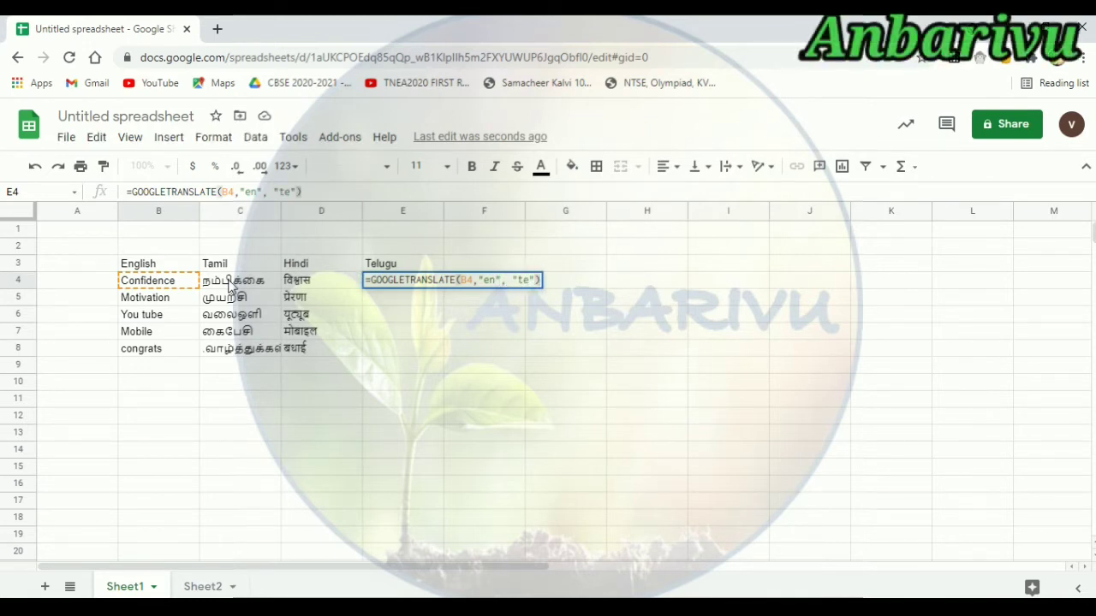
key("Return")
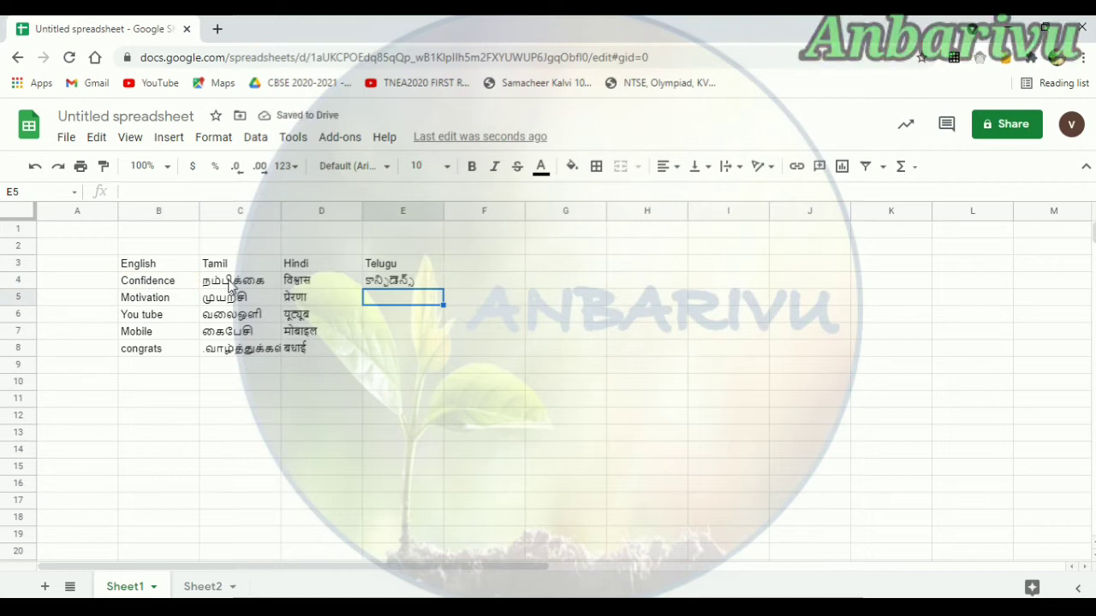
Step: Copy the Telugu formula from E4 into E5, E6, E7 and E8
left_click(394, 288)
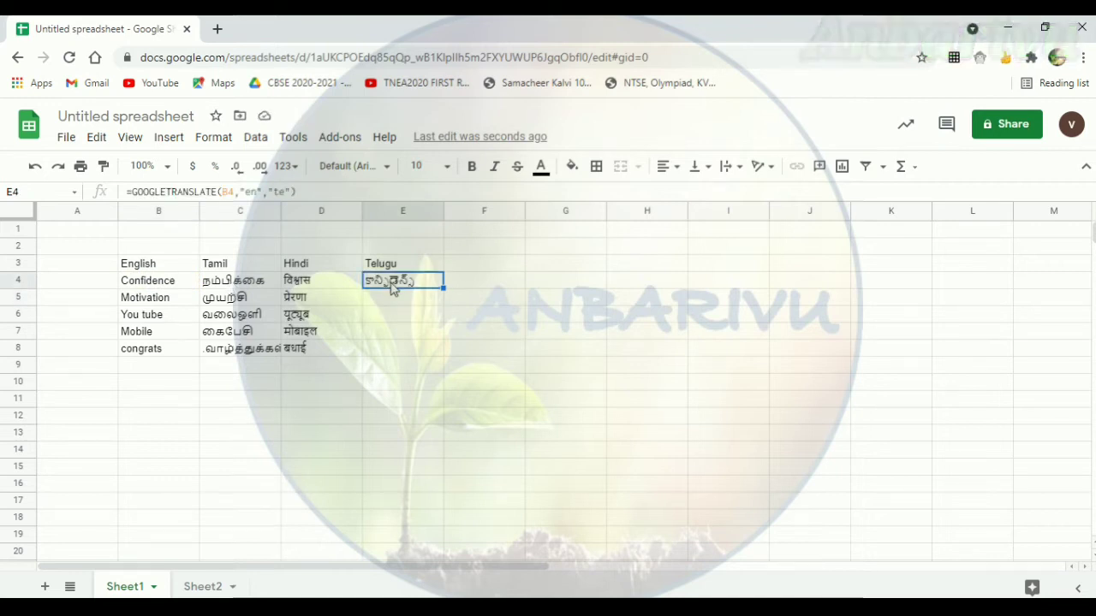
key("ctrl+c")
left_click(396, 301)
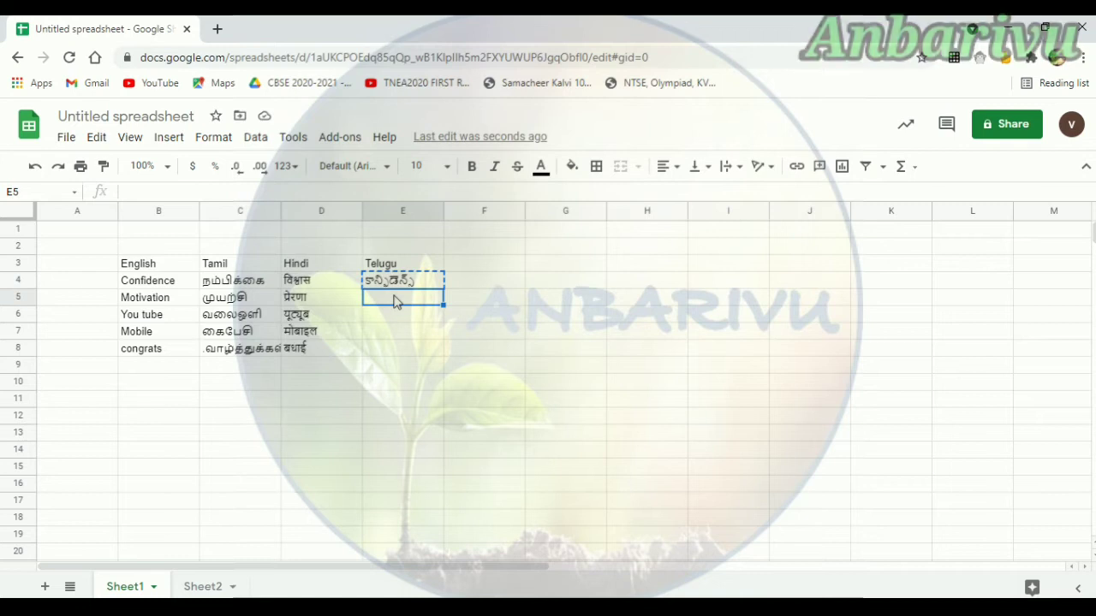
key("ctrl+v")
left_click(394, 318)
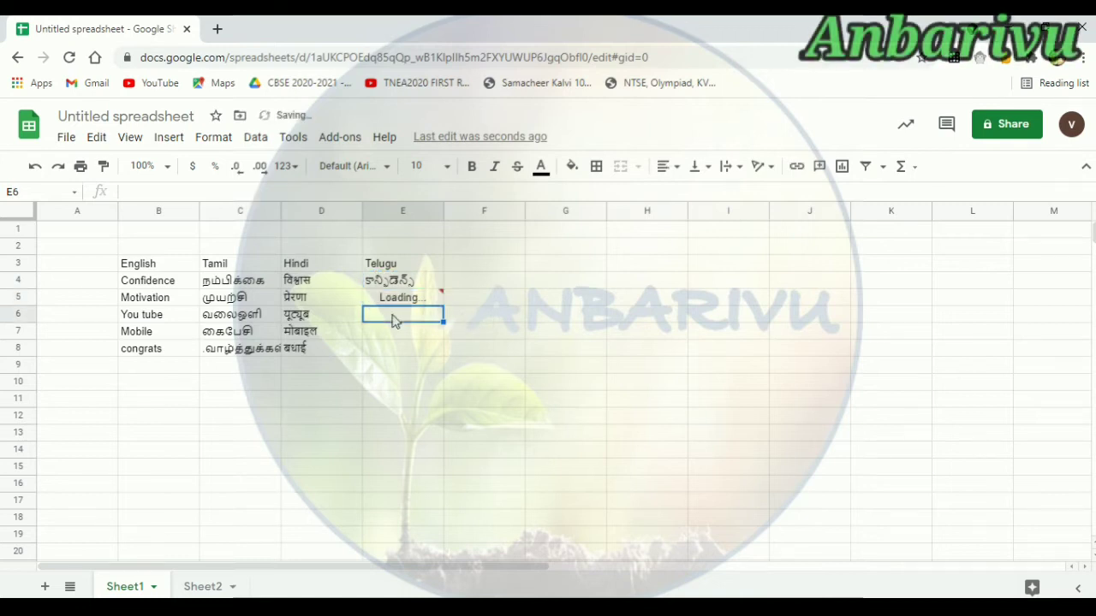
key("ctrl+v")
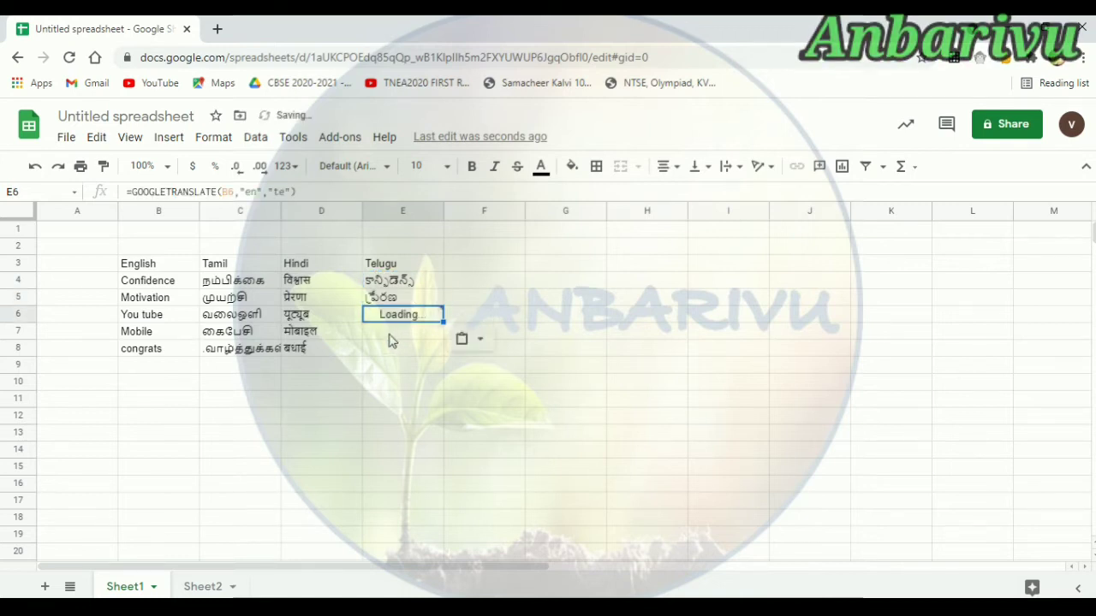
left_click(389, 340)
key("ctrl+v")
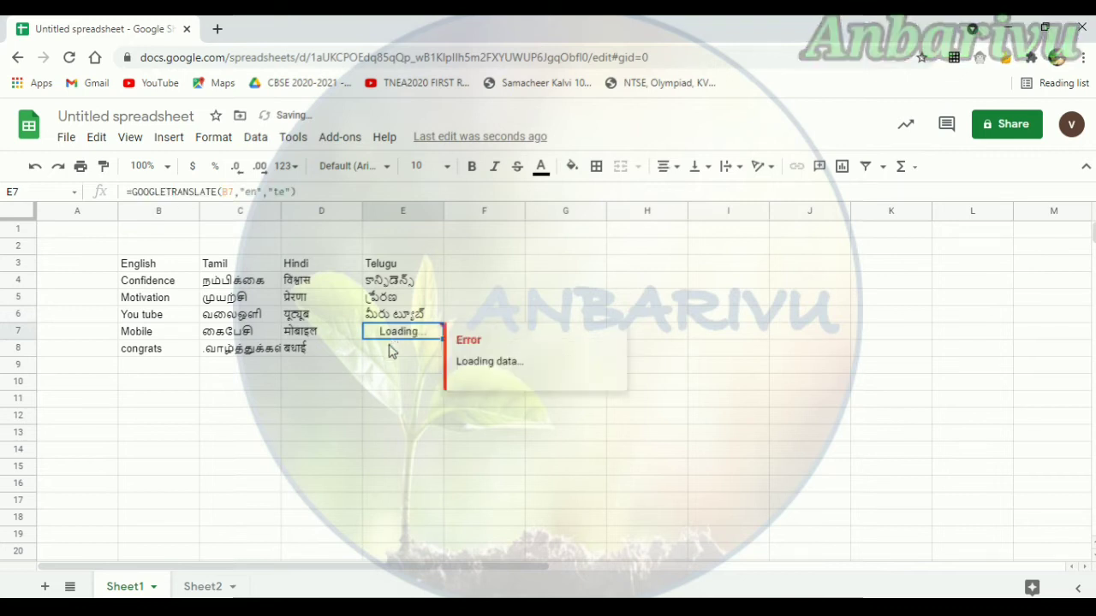
left_click(390, 353)
key("ctrl+v")
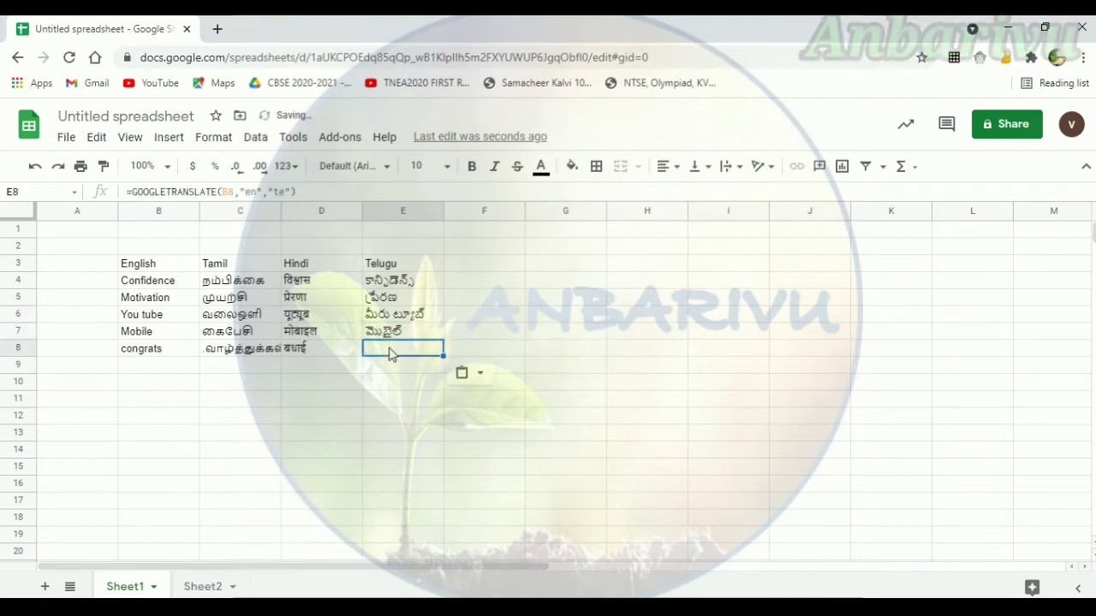
left_click(575, 271)
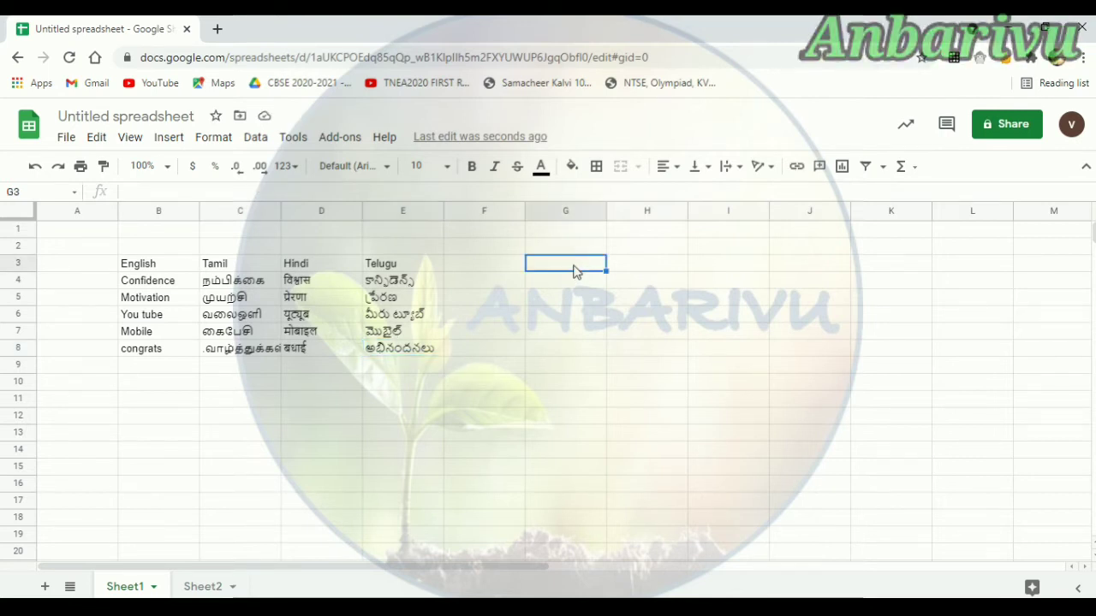
Step: Add the new headings Hindi in G3 and Tamil in H3
type("Hindi")
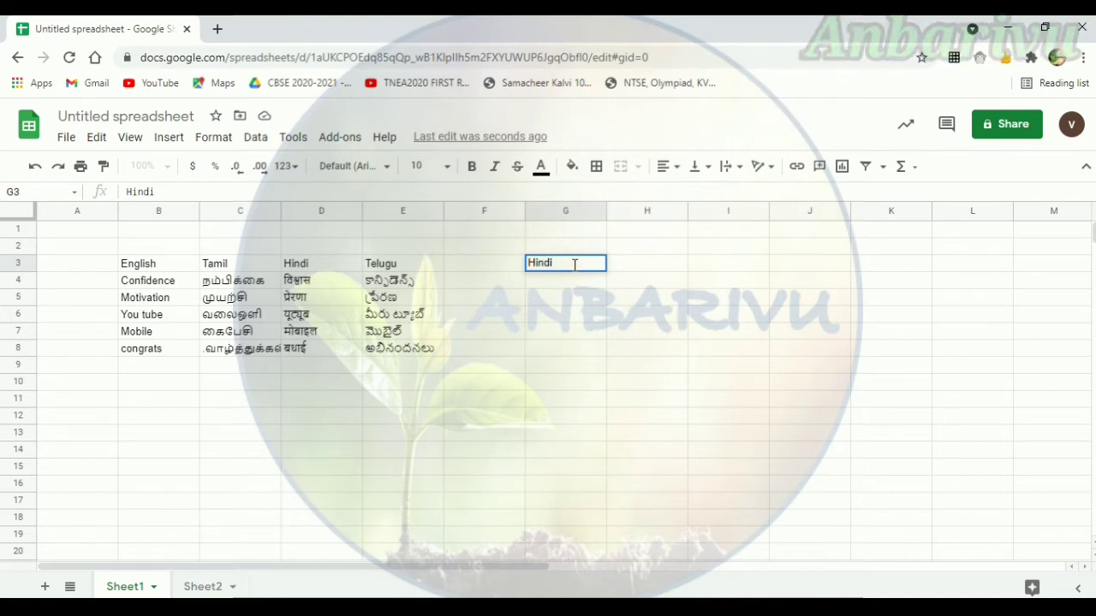
key("Tab")
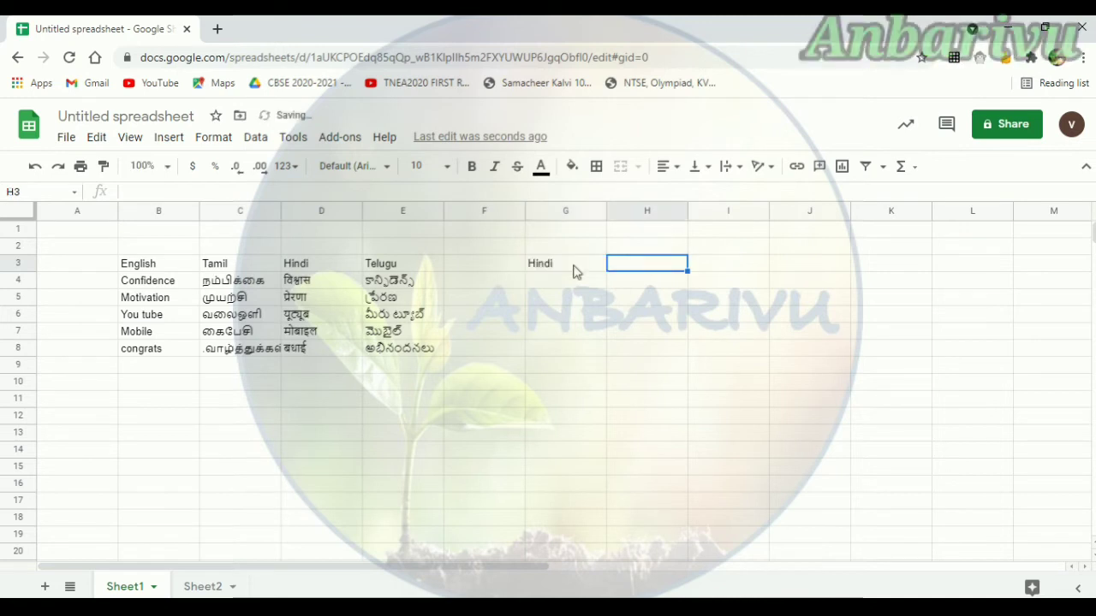
type("tamil")
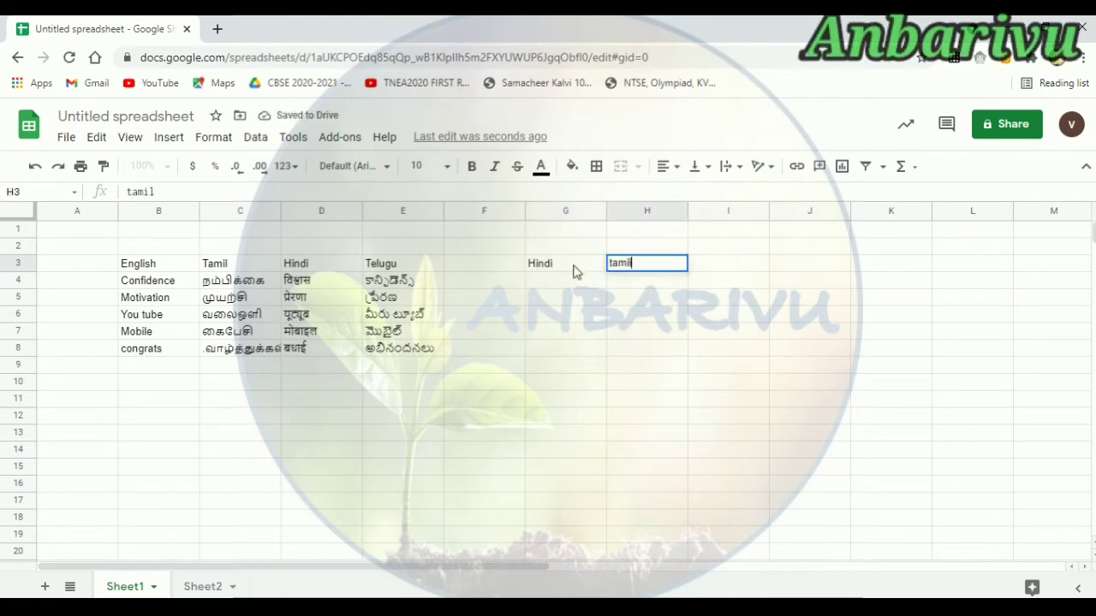
key("BackSpace")
key("BackSpace")
key("BackSpace")
key("BackSpace")
type("T")
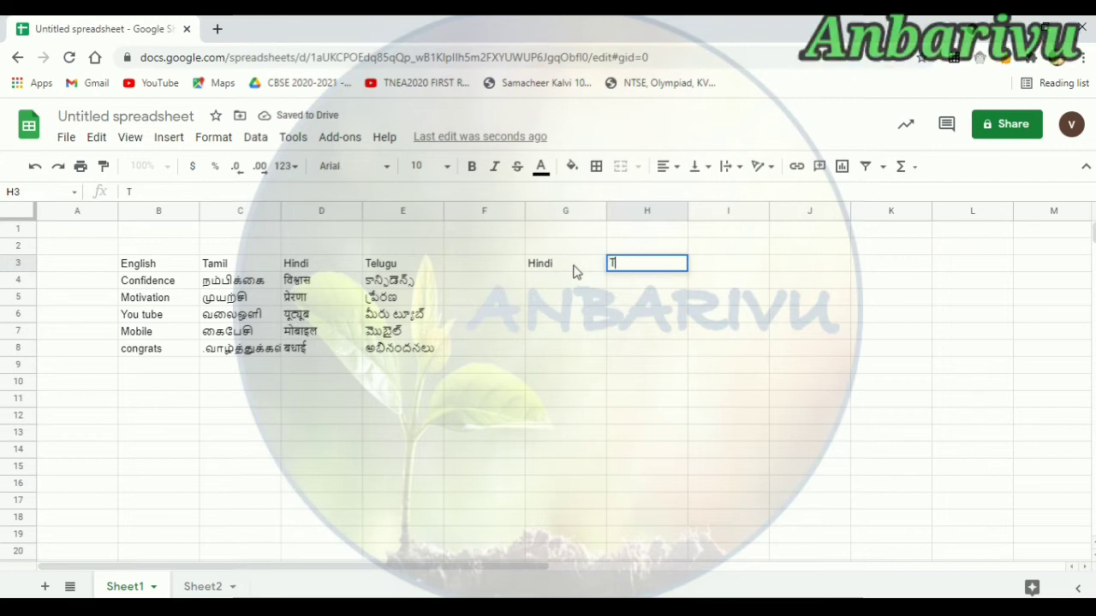
type("amil")
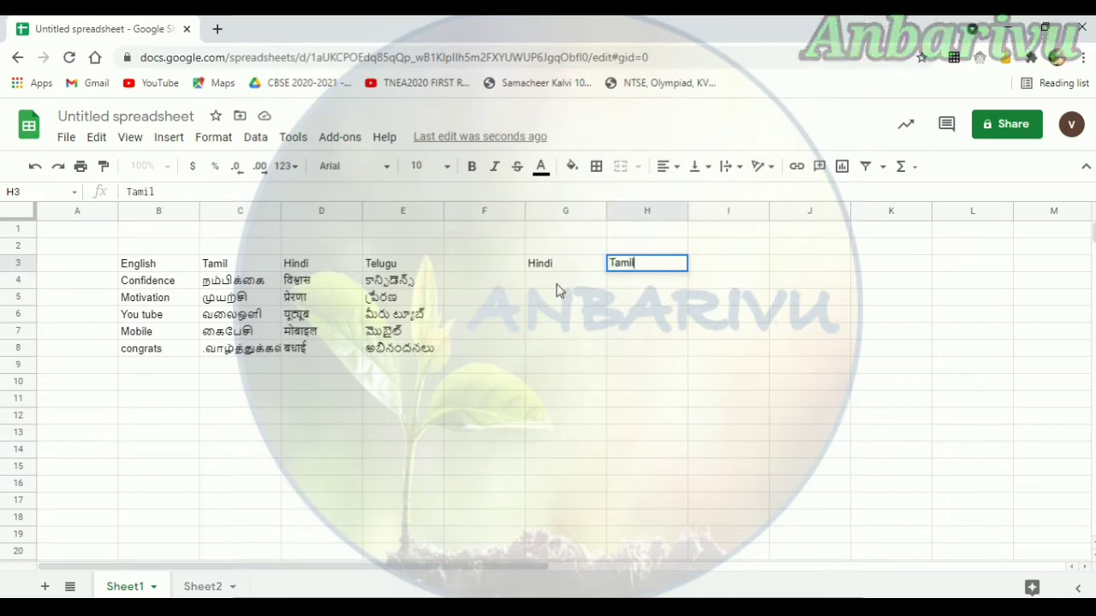
left_click(556, 290)
Step: Copy the Hindi translations D4:D8 and paste them into G4 as values only
left_click(318, 283)
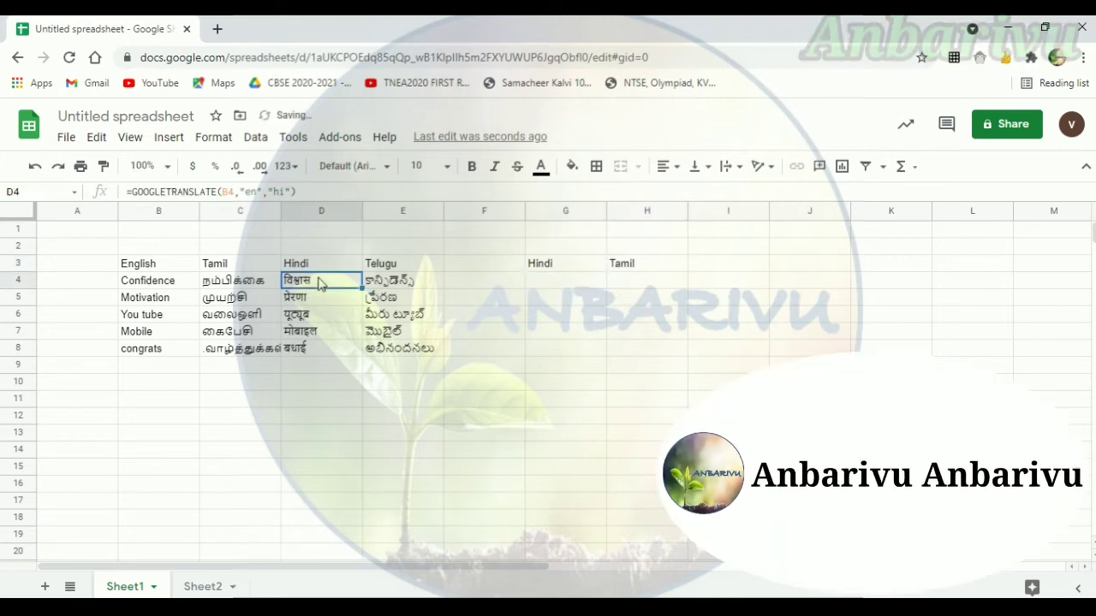
key("shift+Down")
key("shift+Down")
key("shift+Down")
key("shift+Down")
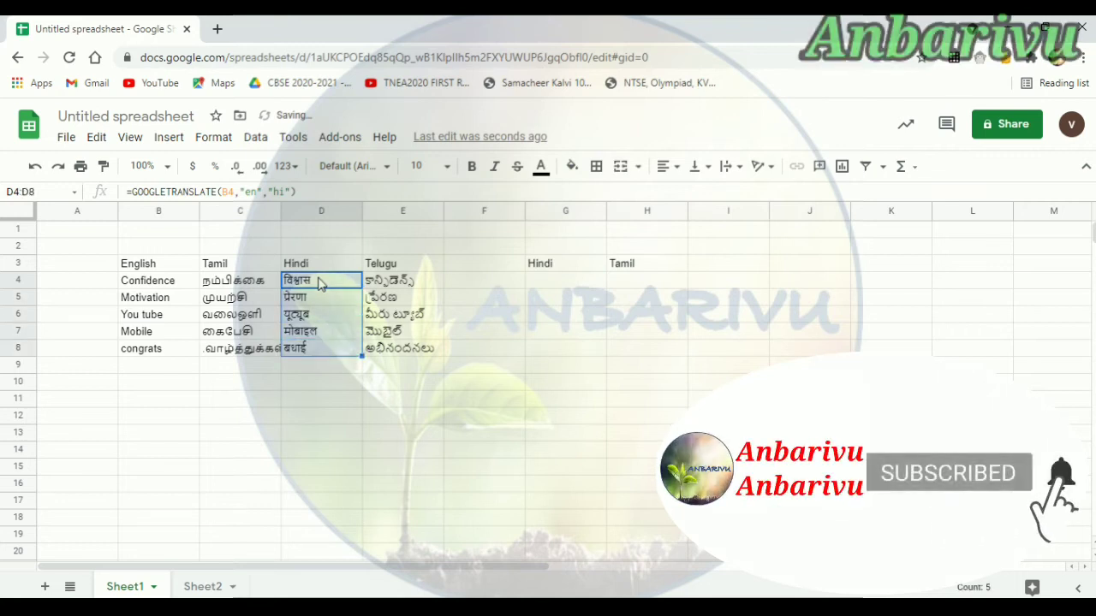
key("ctrl+c")
left_click(541, 283)
right_click(542, 283)
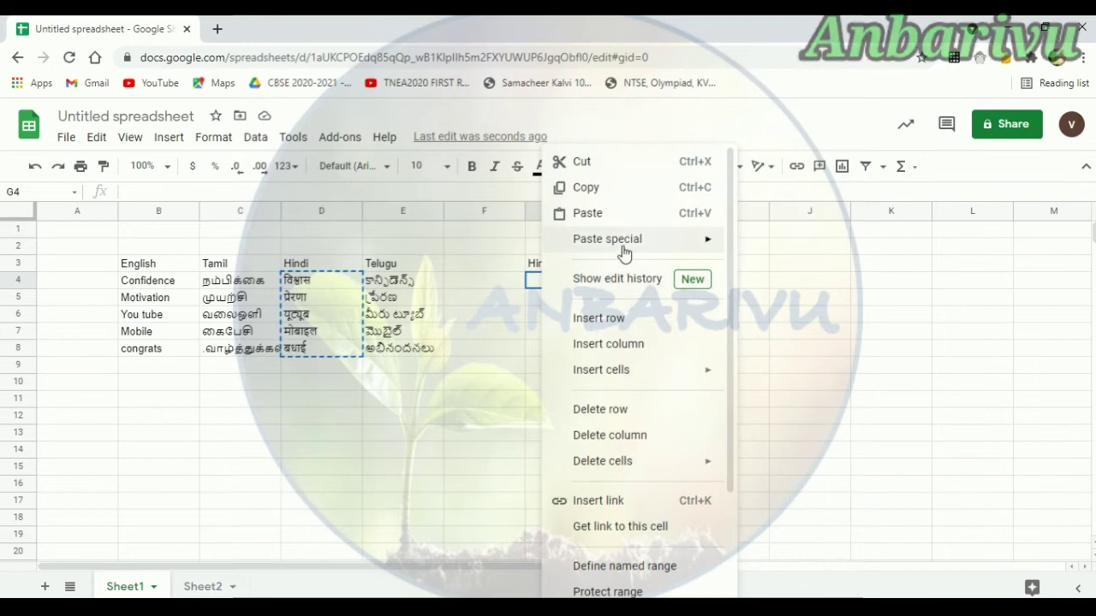
mouse_move(719, 255)
left_click(796, 247)
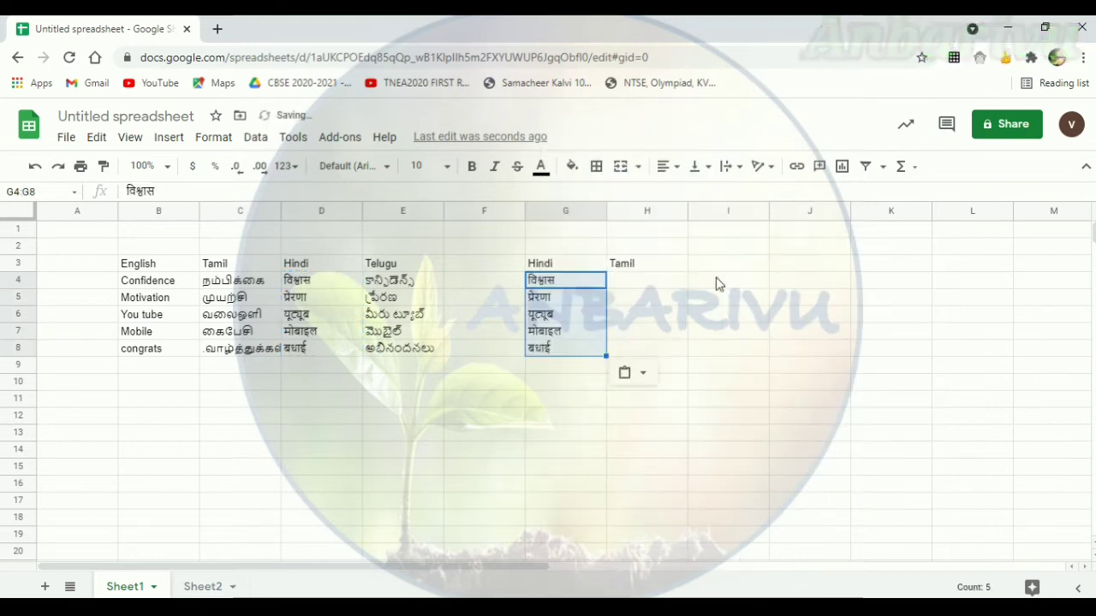
left_click(621, 283)
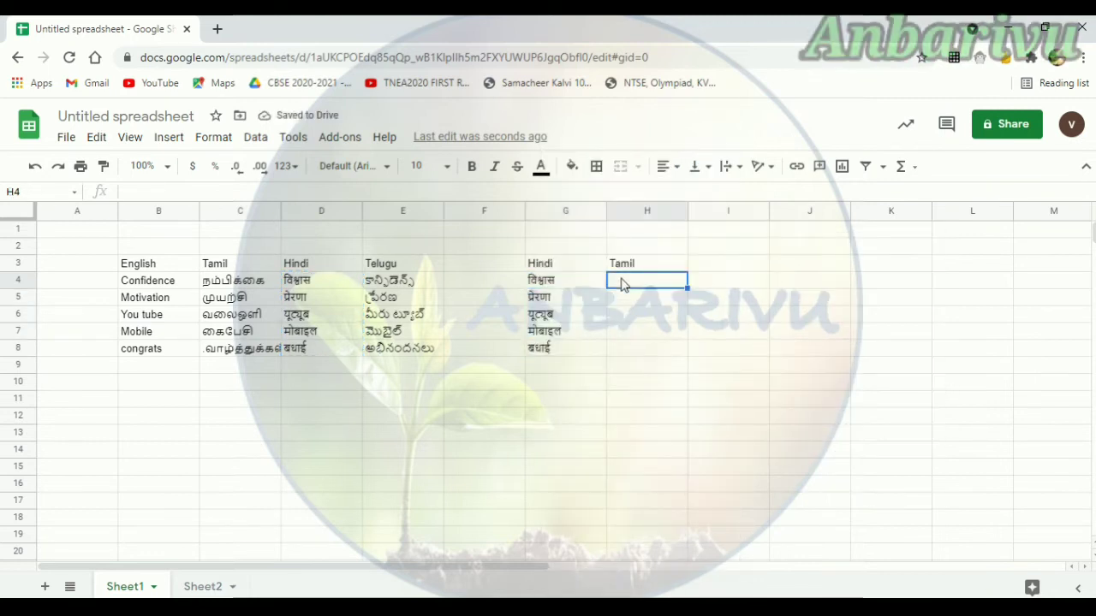
Step: Enter =GOOGLETRANSLATE(G4,"hi","ta") in H4 to translate the Hindi word into Tamil
type("=googl")
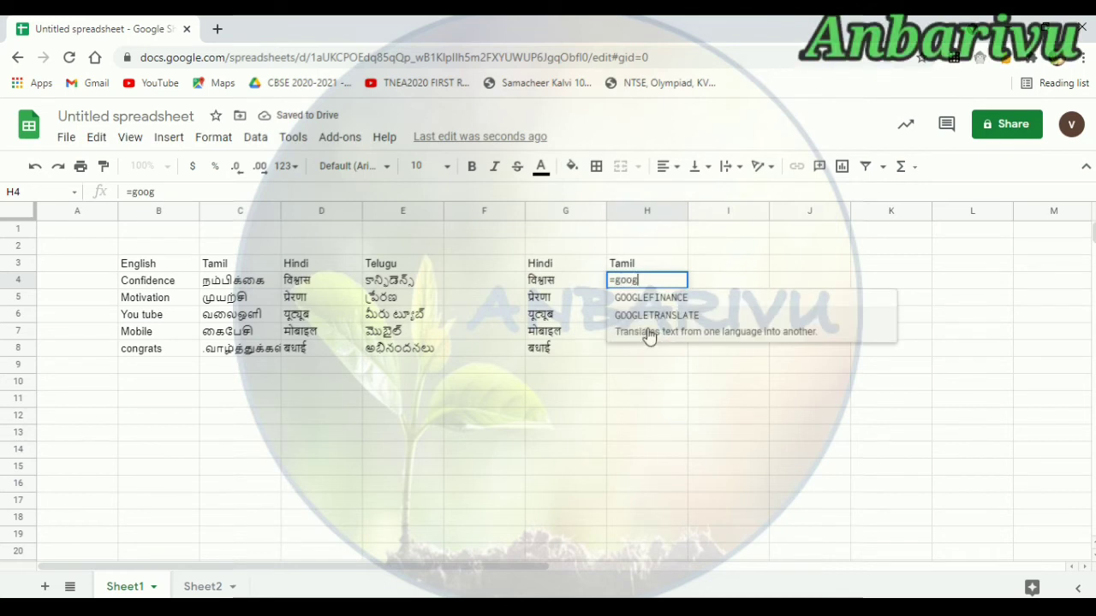
left_click(650, 339)
left_click(558, 282)
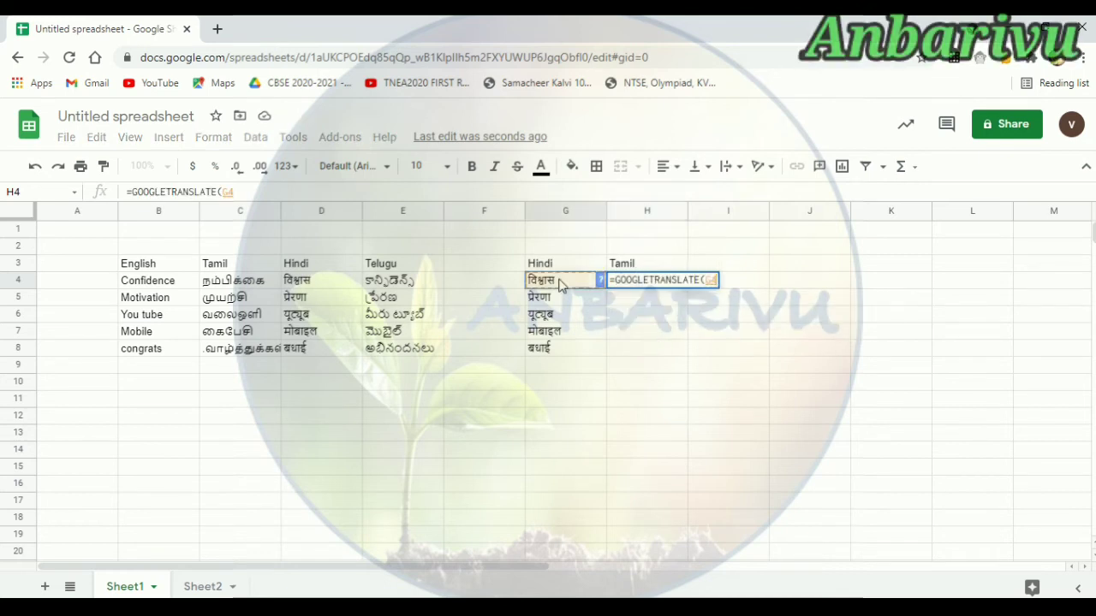
type(",\"")
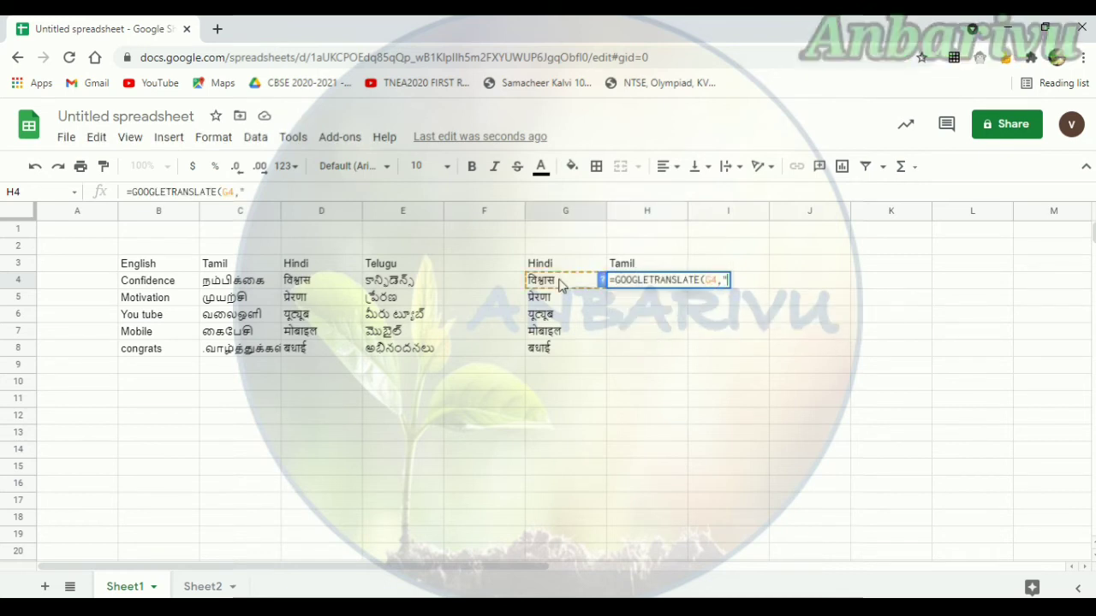
type("hi\"")
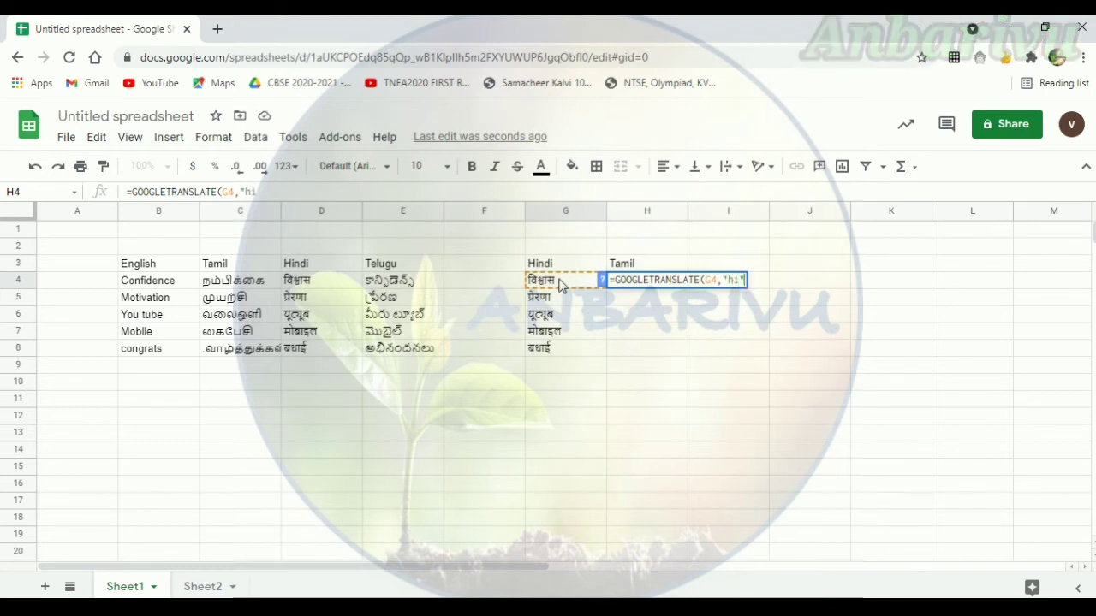
type(",\"t")
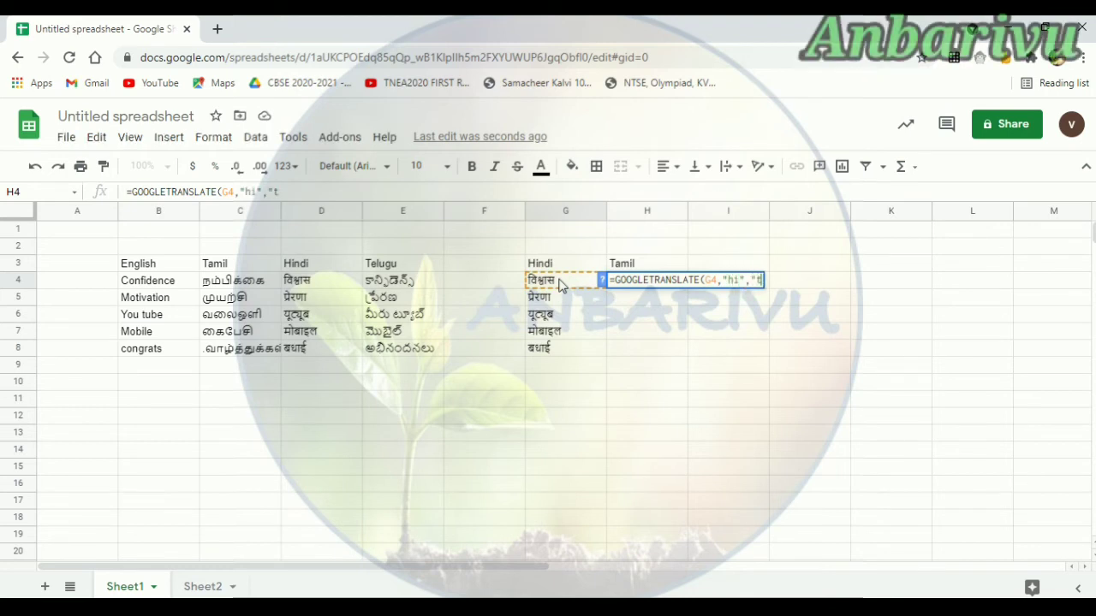
type("a\"")
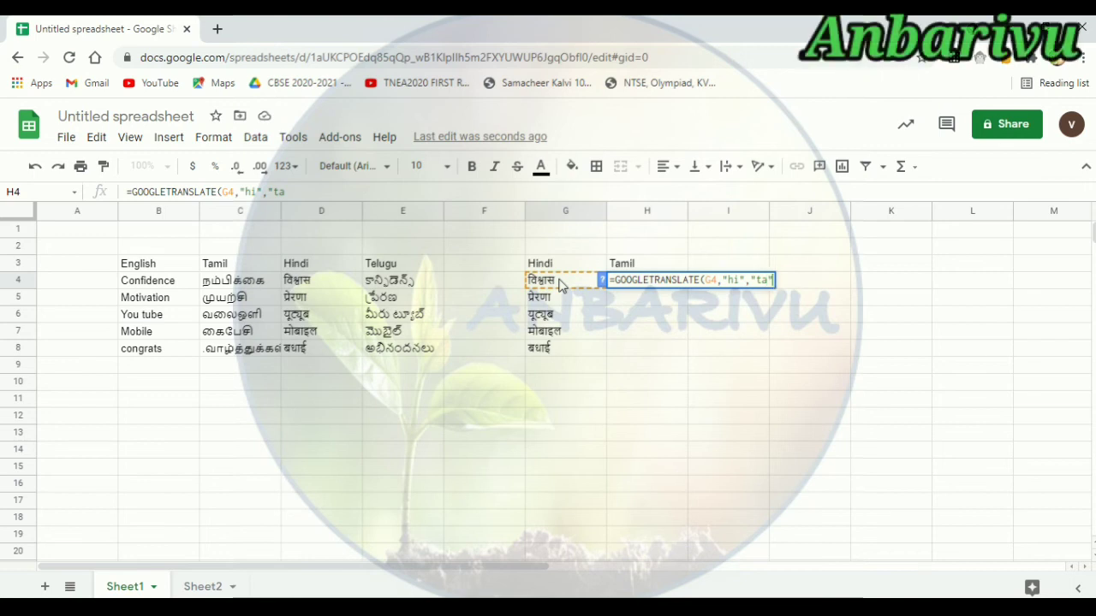
type(")")
key("Return")
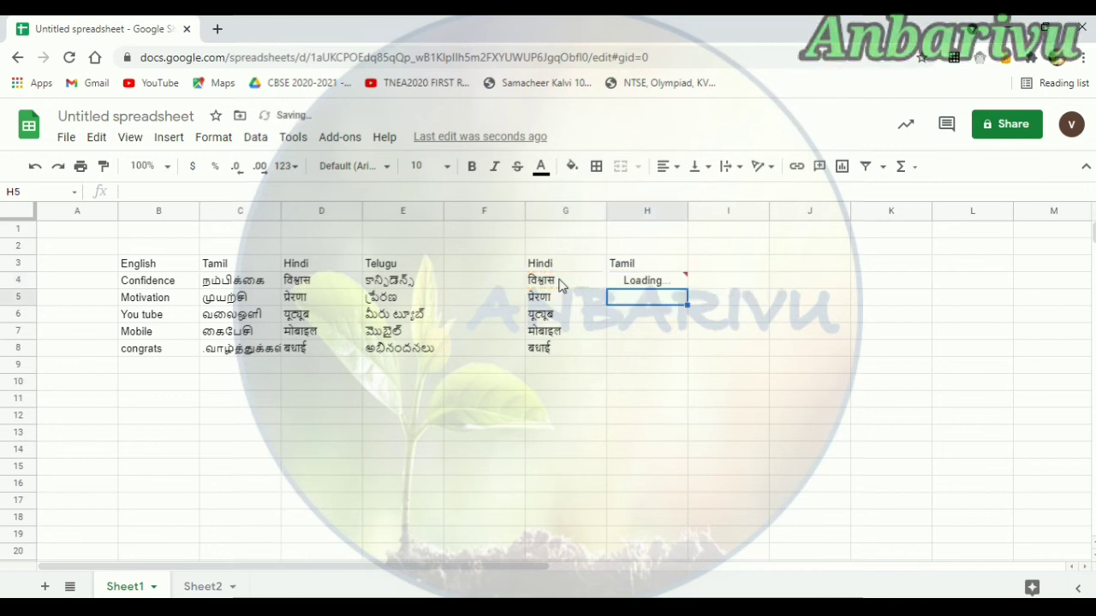
Step: Copy the H4 formula and paste it into H5
left_click(648, 283)
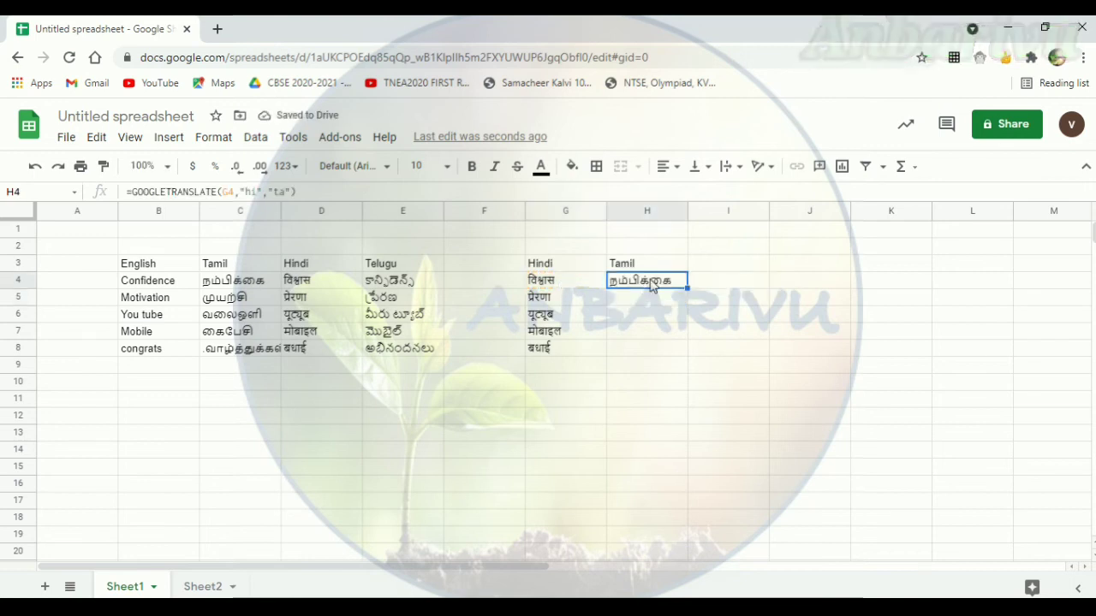
key("ctrl+c")
left_click(632, 303)
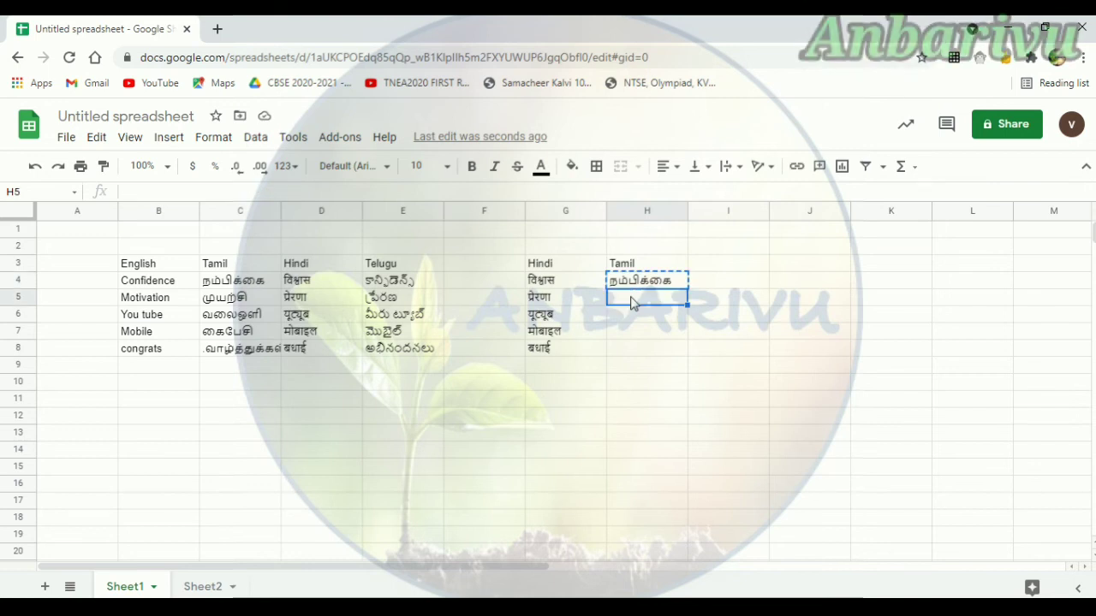
key("ctrl+v")
left_click(632, 317)
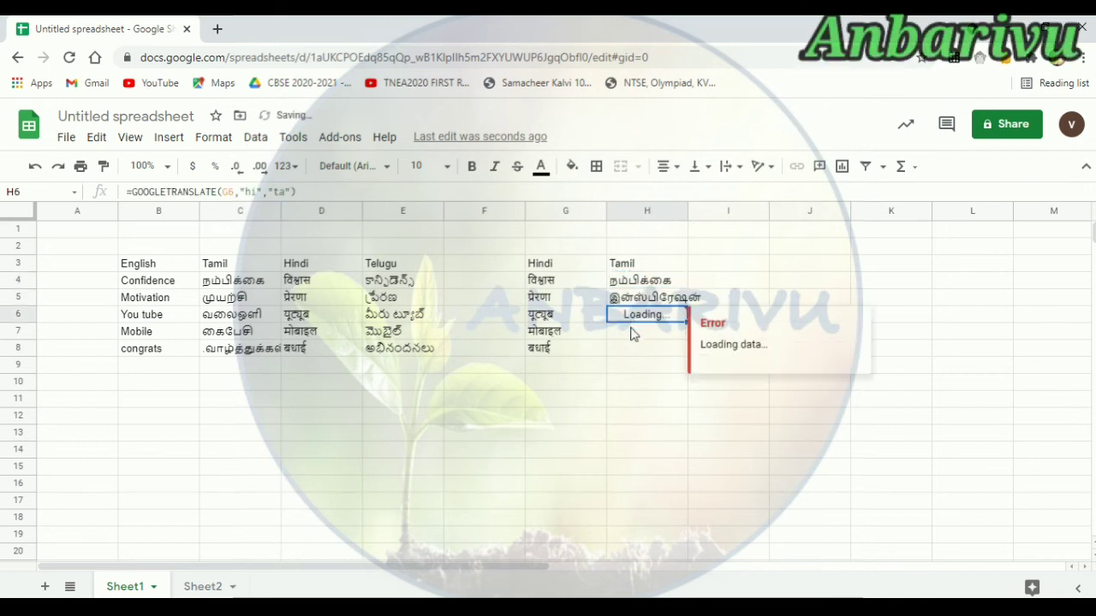